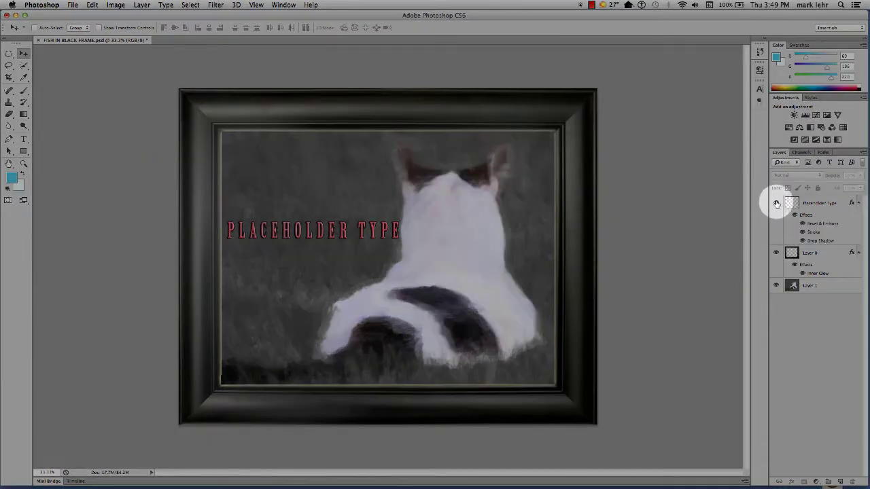
# Step: Hide the Placeholder Type layer and toggle the frame and cat layers, leaving the cat photo hidden
pyautogui.click(777, 204)
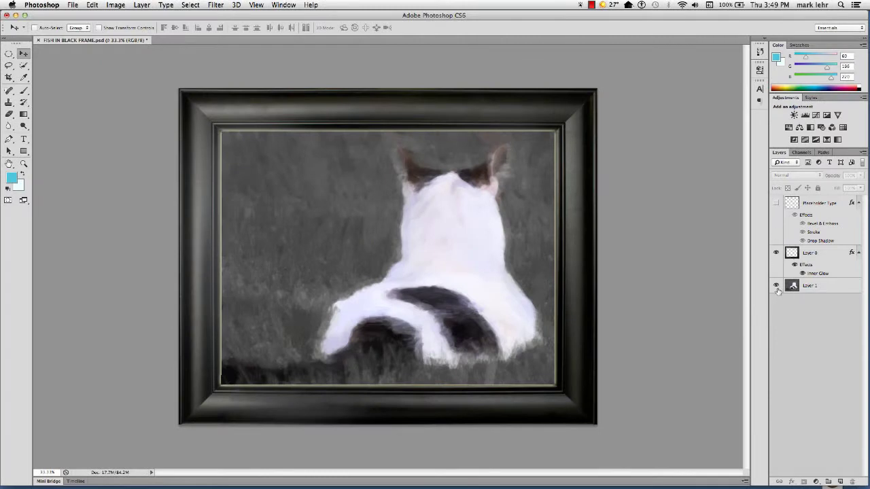
pyautogui.click(777, 252)
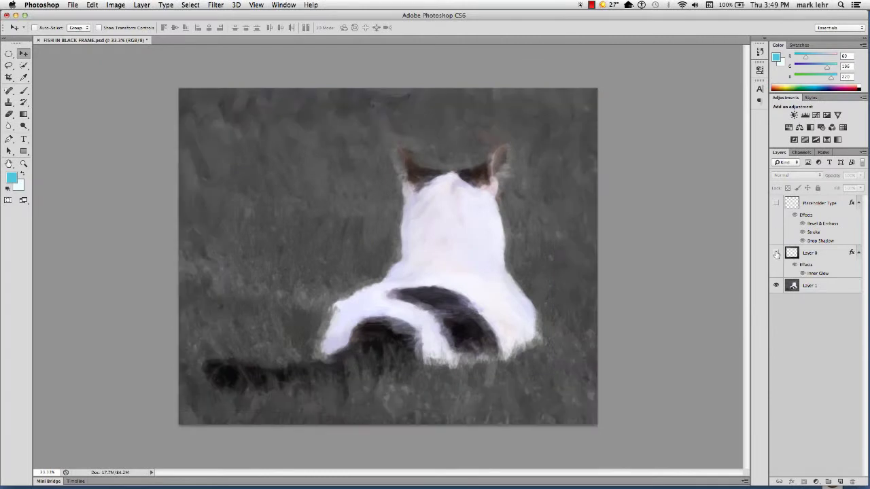
pyautogui.click(776, 286)
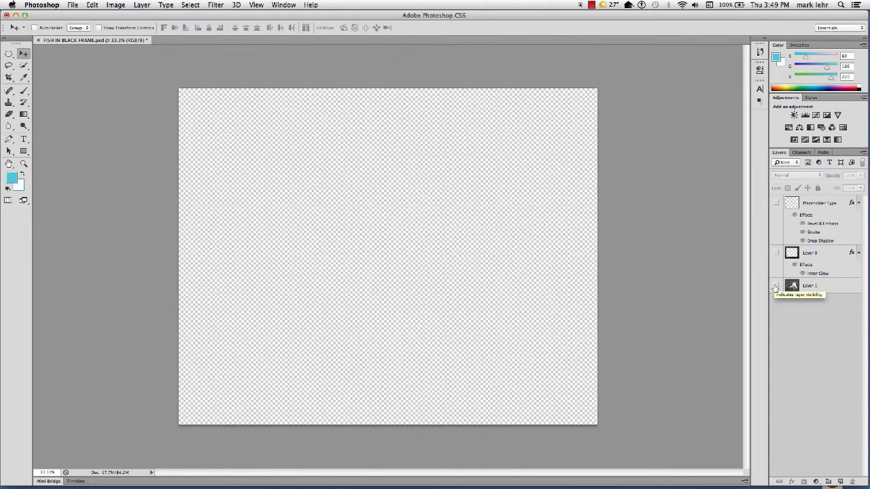
pyautogui.click(775, 286)
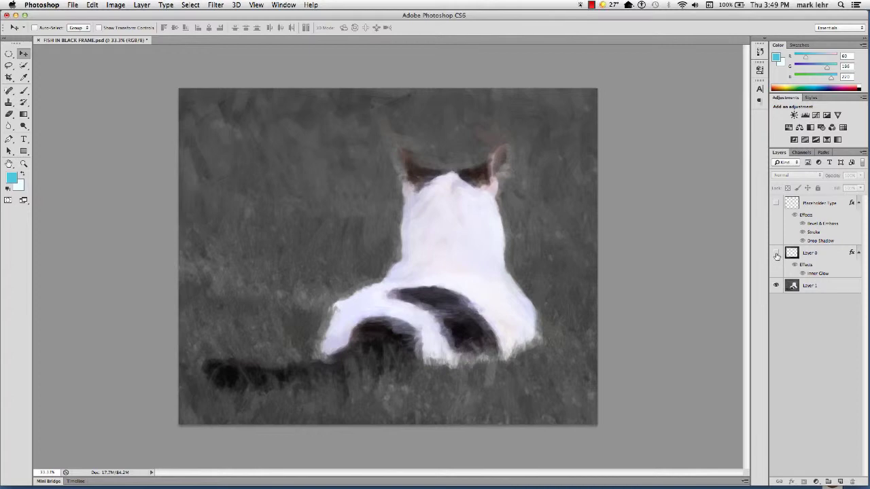
pyautogui.click(776, 253)
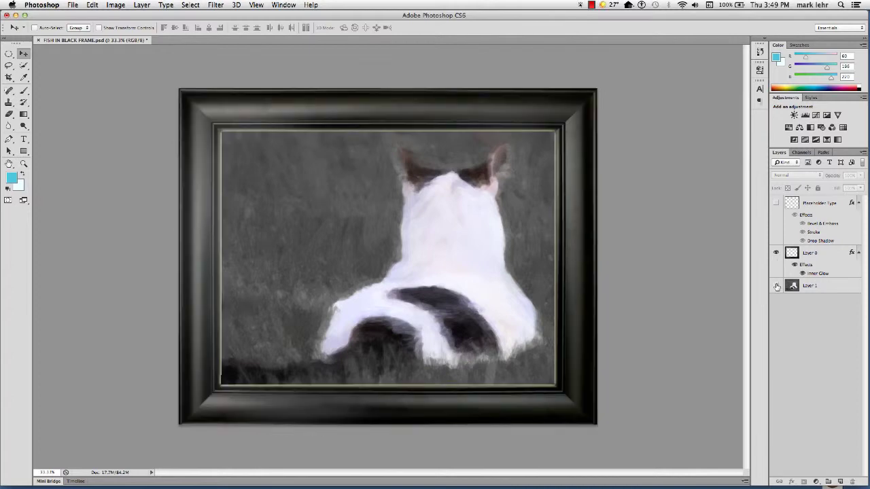
pyautogui.click(776, 286)
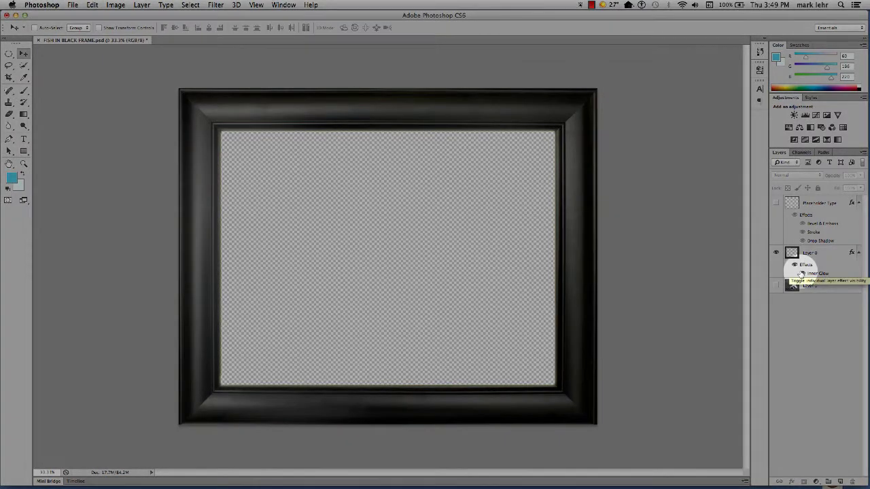
# Step: Toggle the frame's Inner Glow effect off and back on to compare
pyautogui.click(803, 273)
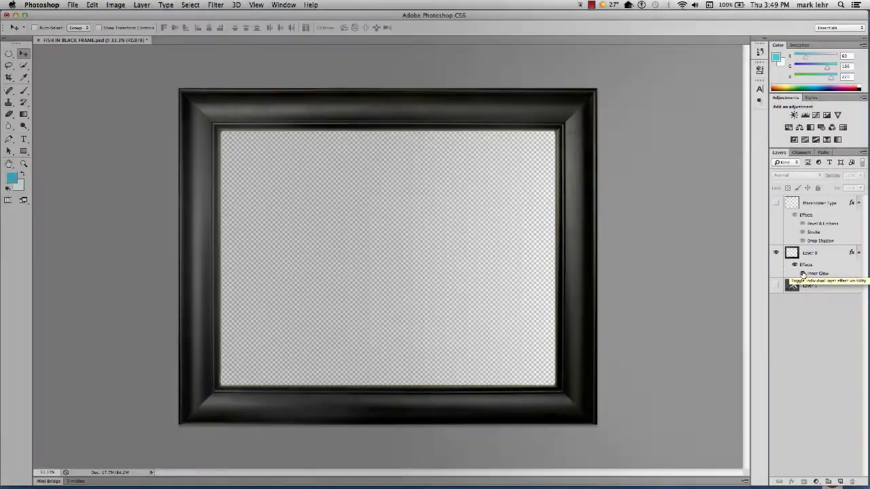
pyautogui.click(803, 274)
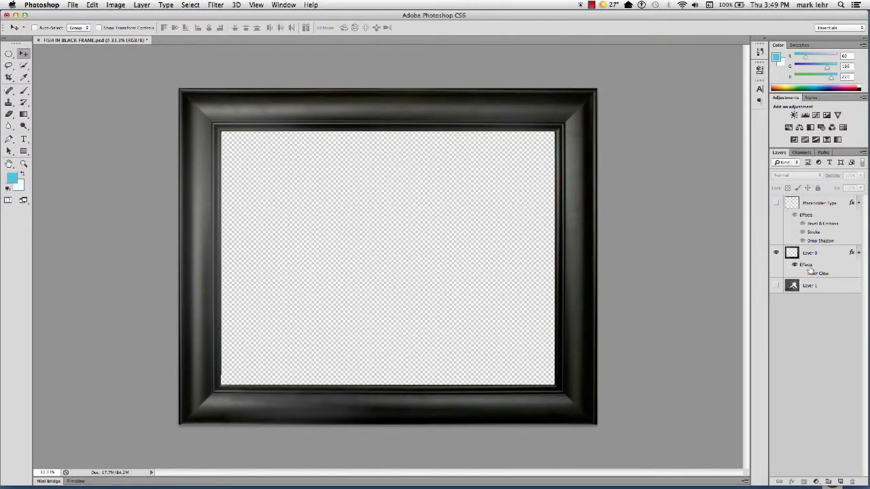
pyautogui.click(803, 273)
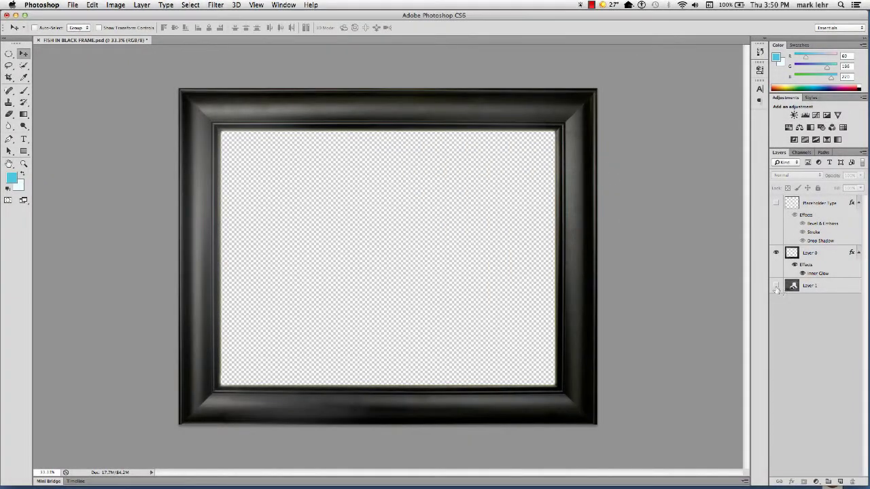
# Step: Show and select Layer 1, then scale the cat photo down to a small centred thumbnail with Free Transform
pyautogui.click(775, 286)
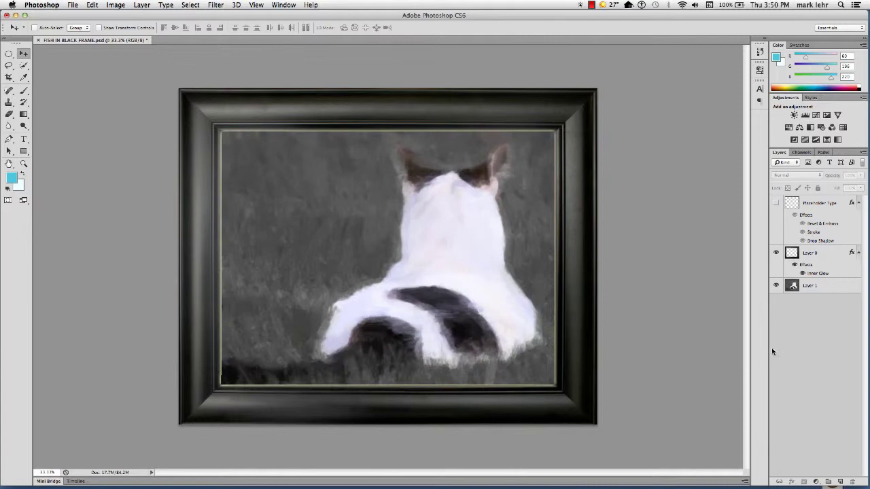
pyautogui.click(828, 288)
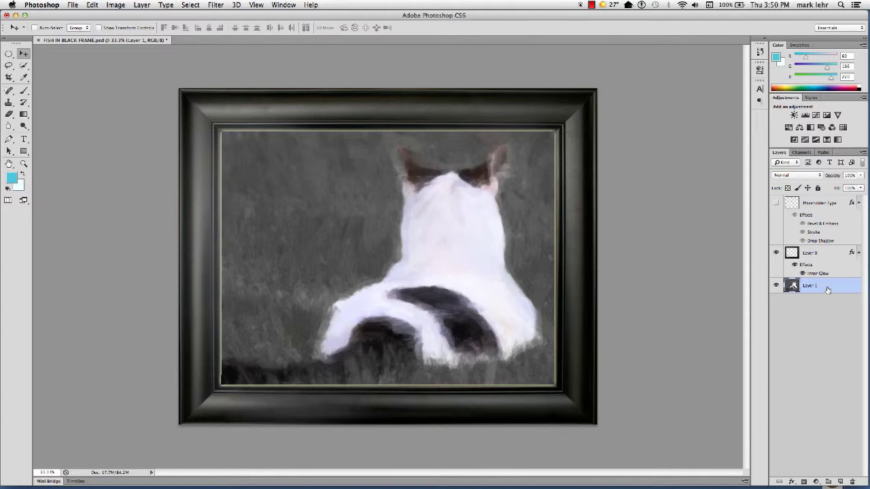
pyautogui.hotkey('ctrl', 't')
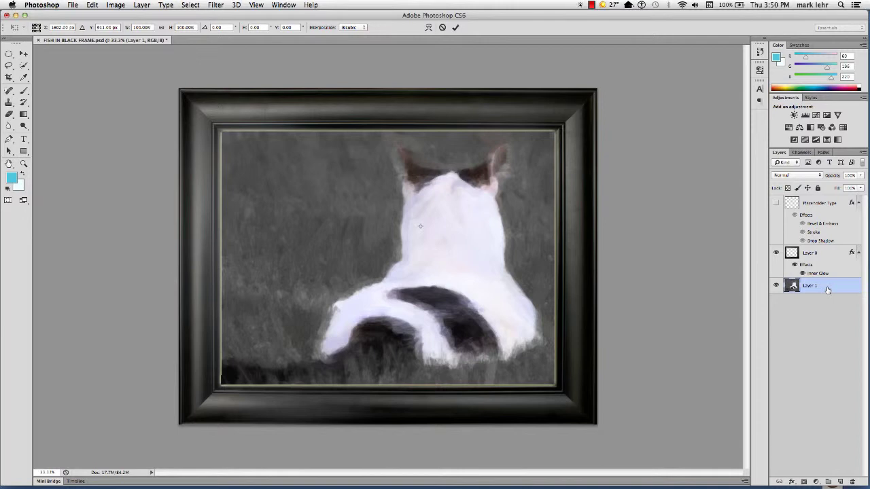
pyautogui.hotkey('ctrl', '-')
pyautogui.hotkey('ctrl', '-')
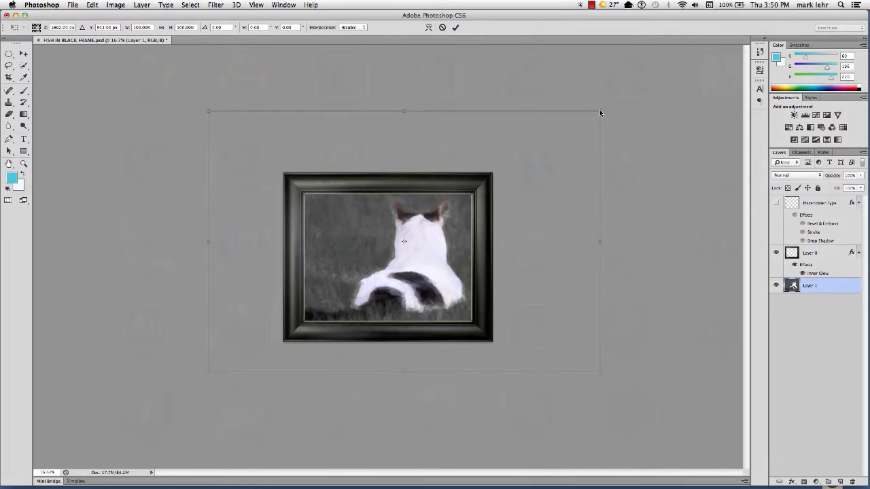
pyautogui.press('F4')
pyautogui.press('Escape')
pyautogui.click(600, 110)
pyautogui.moveTo(600, 111); pyautogui.dragTo(422, 255)
pyautogui.press('Return')
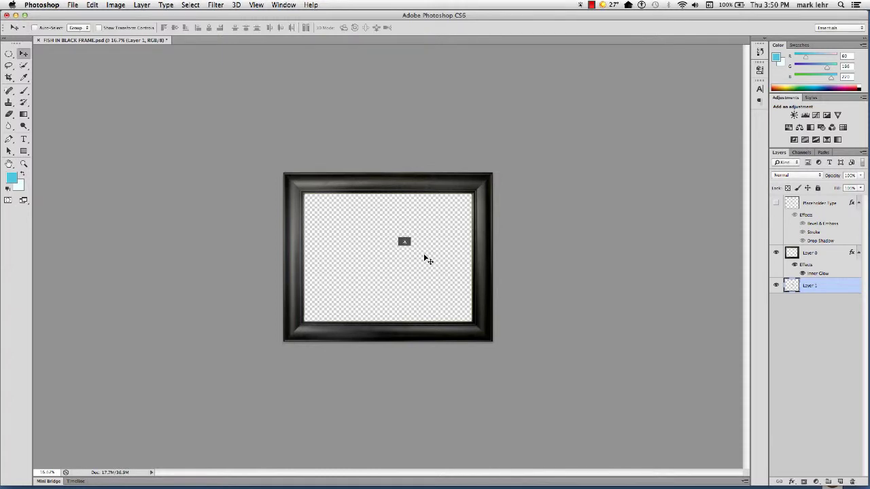
pyautogui.press('super+0')
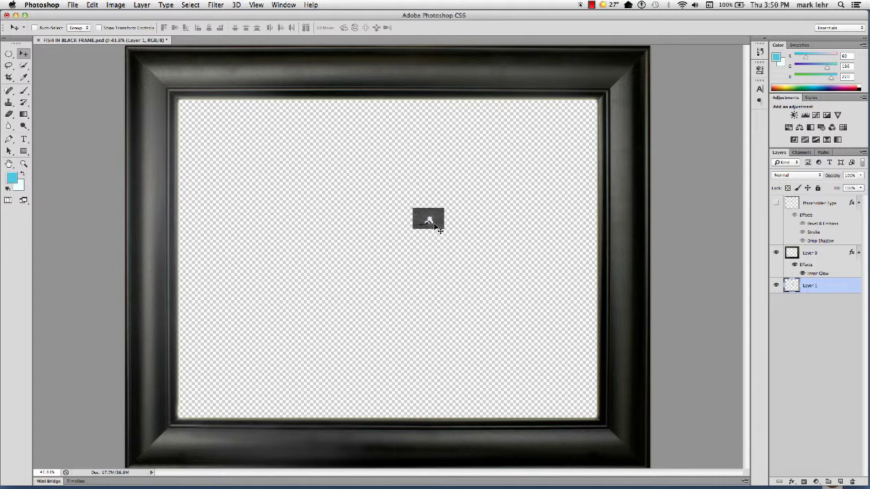
pyautogui.press('super+t')
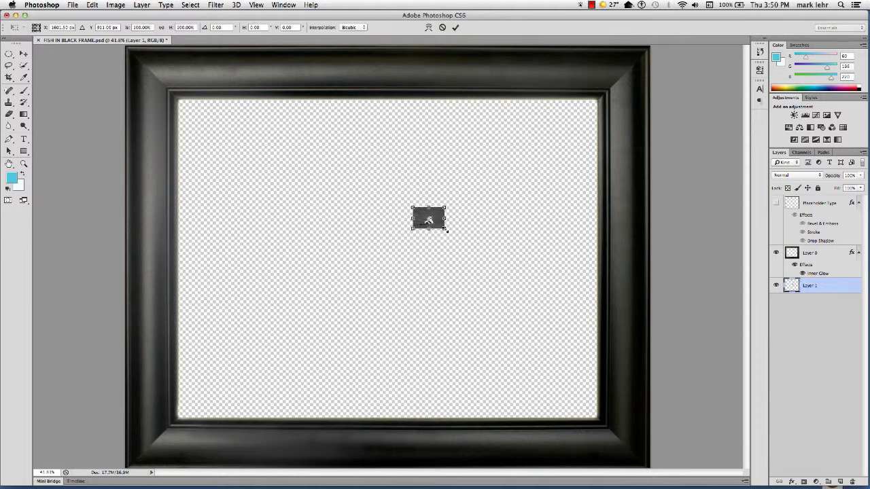
# Step: Drag the thumbnail's corner out to about 313%, then cancel the transform with Esc
pyautogui.moveTo(446, 230); pyautogui.dragTo(723, 488)
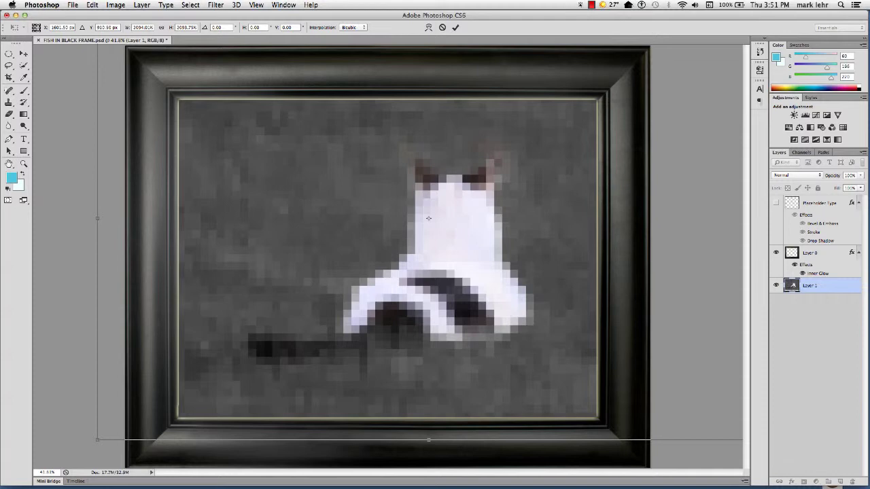
pyautogui.press('Escape')
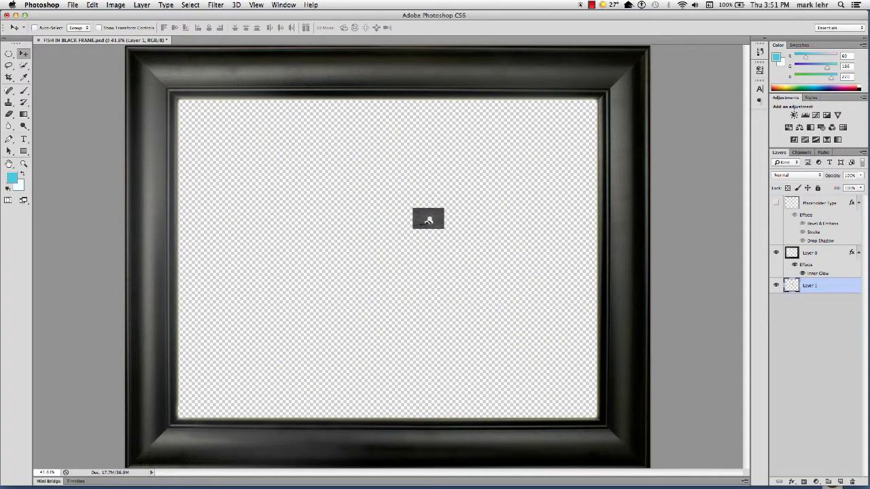
# Step: Undo the shrink to restore the full cat photo and convert Layer 1 to a Smart Object
pyautogui.hotkey('ctrl', 'z')
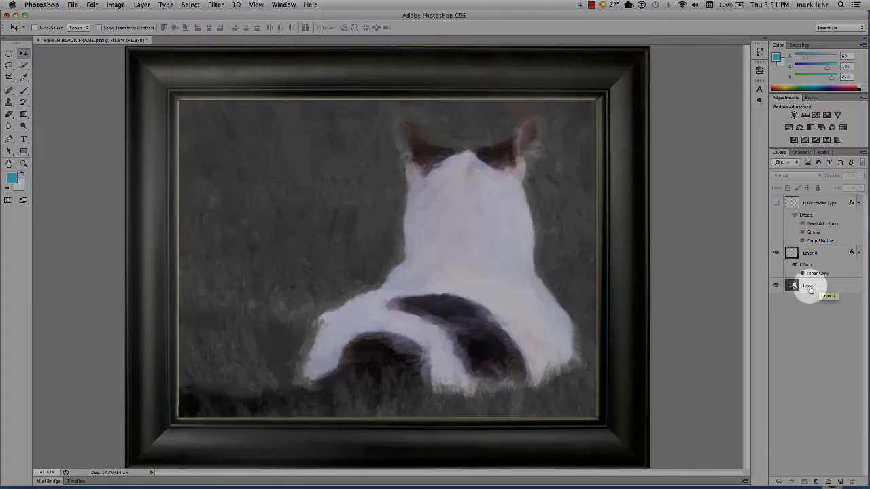
pyautogui.rightClick(814, 287)
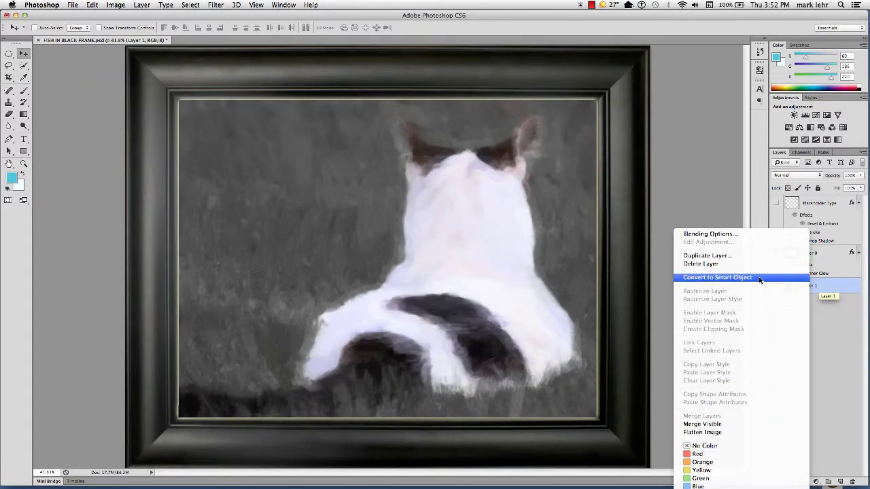
pyautogui.click(760, 279)
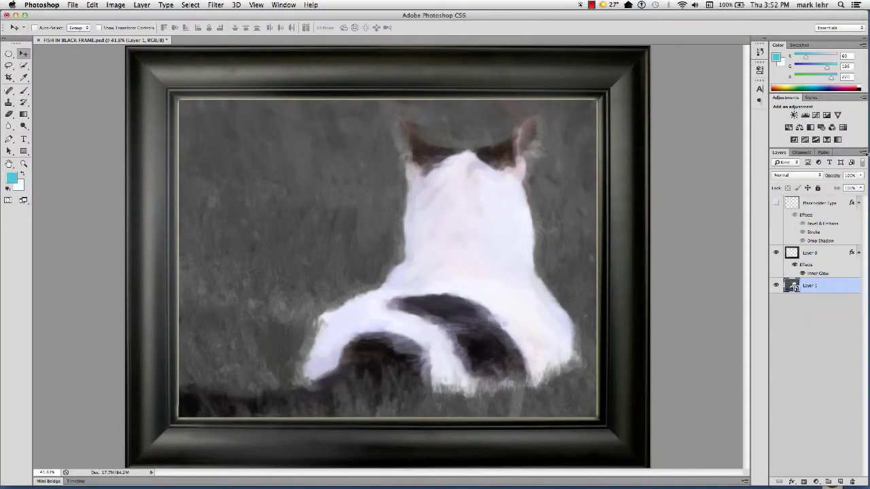
# Step: Set the Layers panel thumbnails to the largest size in Panel Options
pyautogui.click(864, 154)
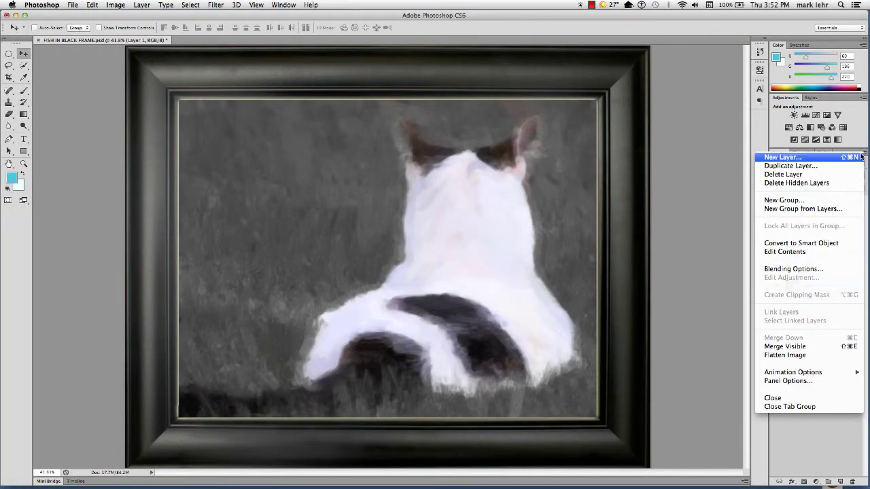
pyautogui.click(832, 382)
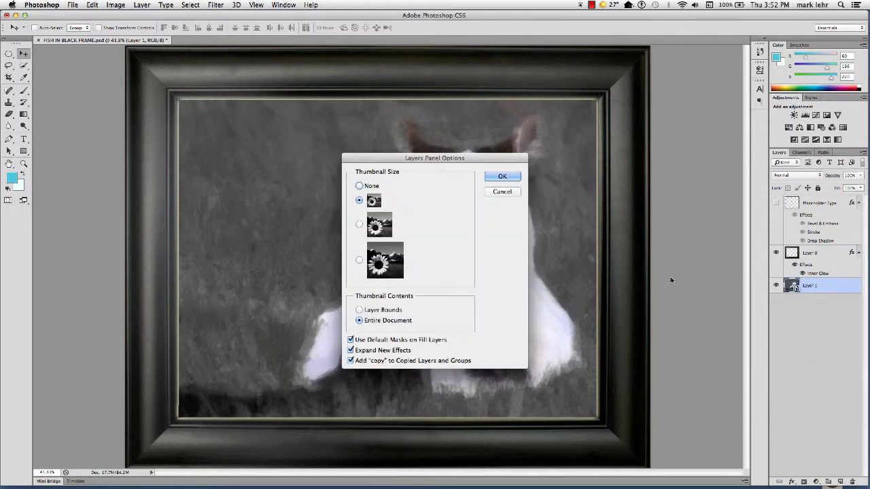
pyautogui.click(359, 260)
pyautogui.click(503, 178)
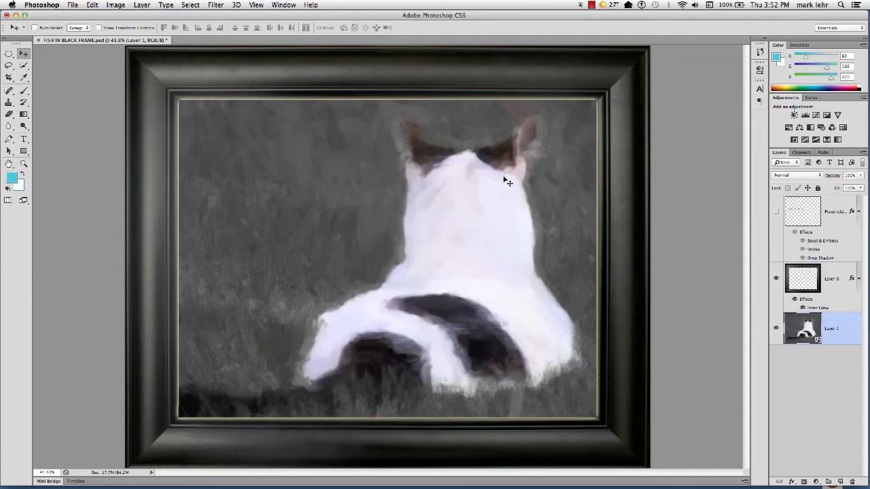
# Step: Select the cat smart object and scale it down to about 20% with Free Transform
pyautogui.click(817, 342)
pyautogui.press('super+t')
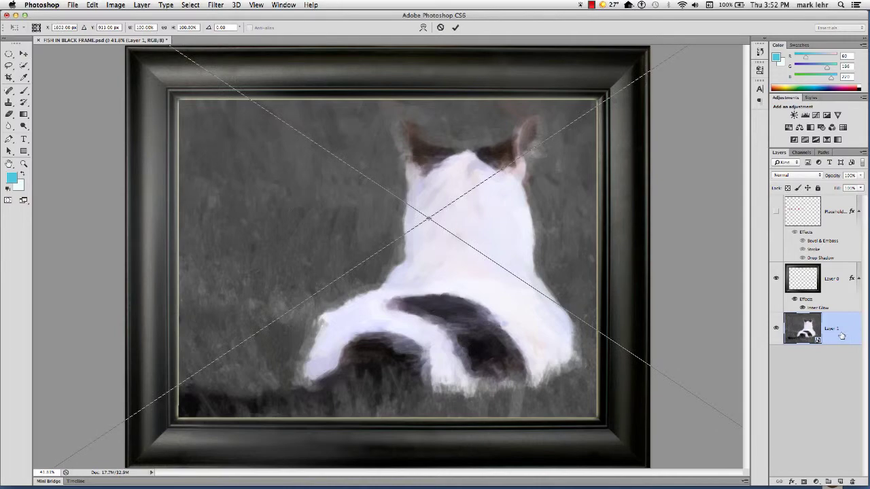
pyautogui.press('super+minus')
pyautogui.press('super+minus')
pyautogui.press('super+minus')
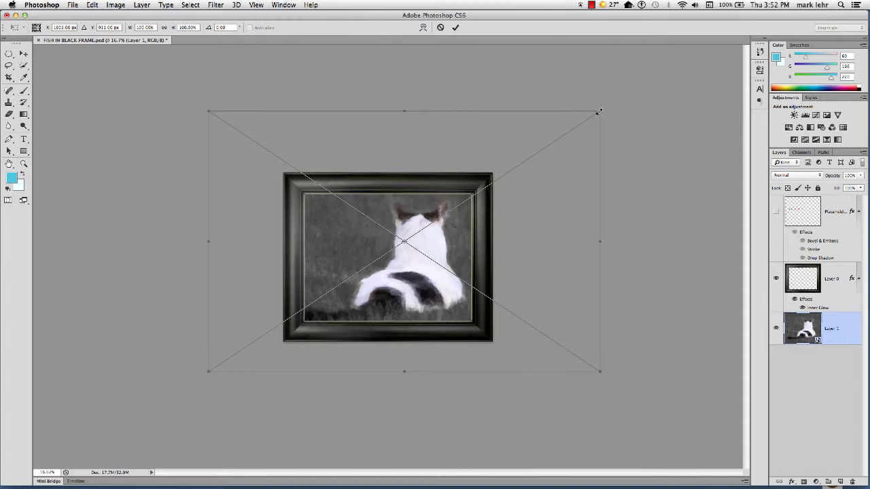
pyautogui.moveTo(598, 111); pyautogui.dragTo(419, 244)
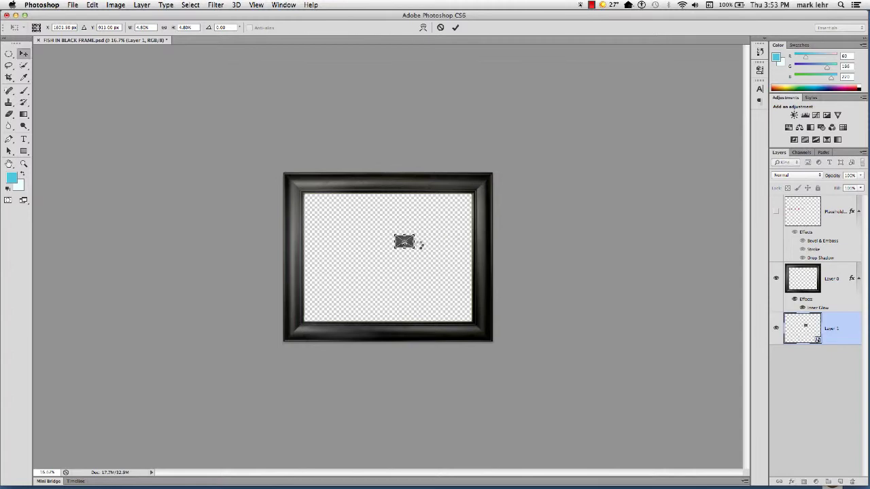
pyautogui.press('Return')
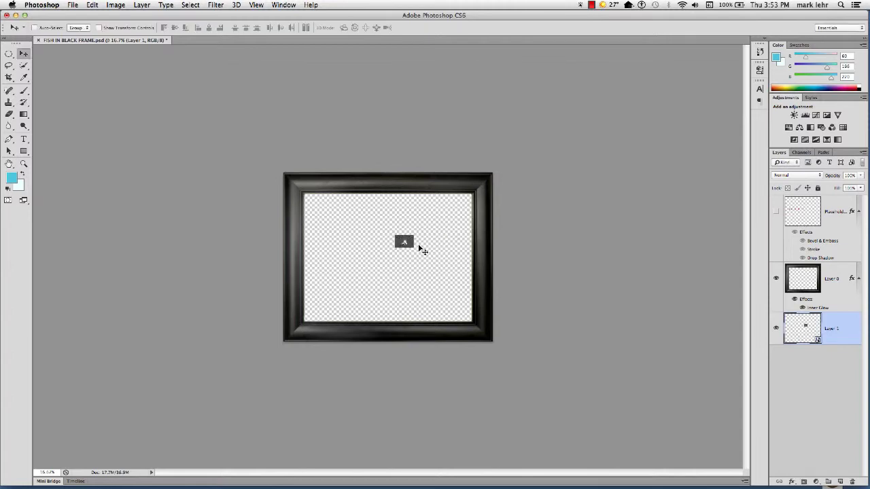
# Step: Fit the view and enlarge the cat image until it fills the inside of the frame
pyautogui.press('super+0')
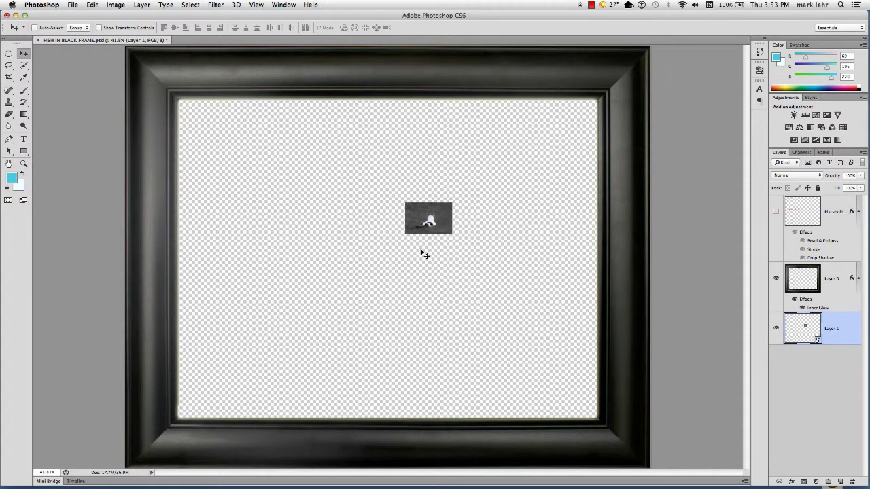
pyautogui.press('super+t')
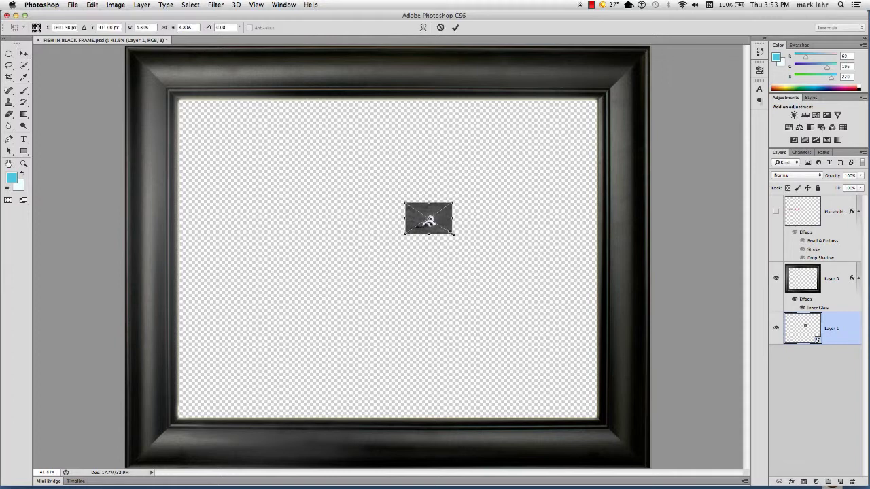
pyautogui.moveTo(452, 233); pyautogui.dragTo(715, 484)
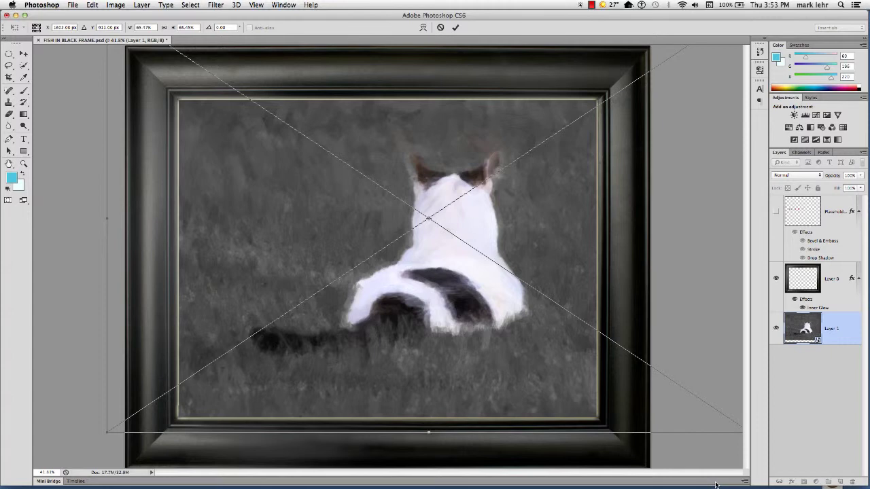
pyautogui.press('Return')
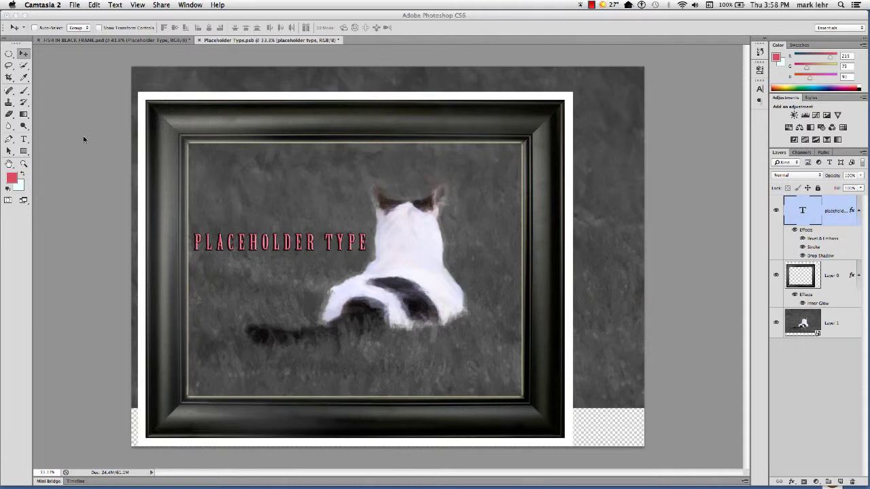
# Step: Replace the PLACEHOLDER TYPE text with 'CAT OF THE YEAR!' and commit the edit
pyautogui.click(27, 143)
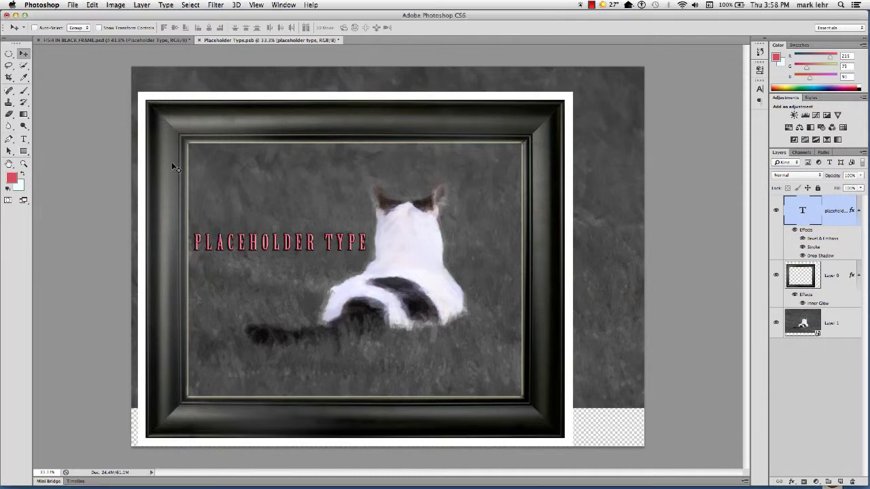
pyautogui.click(24, 139)
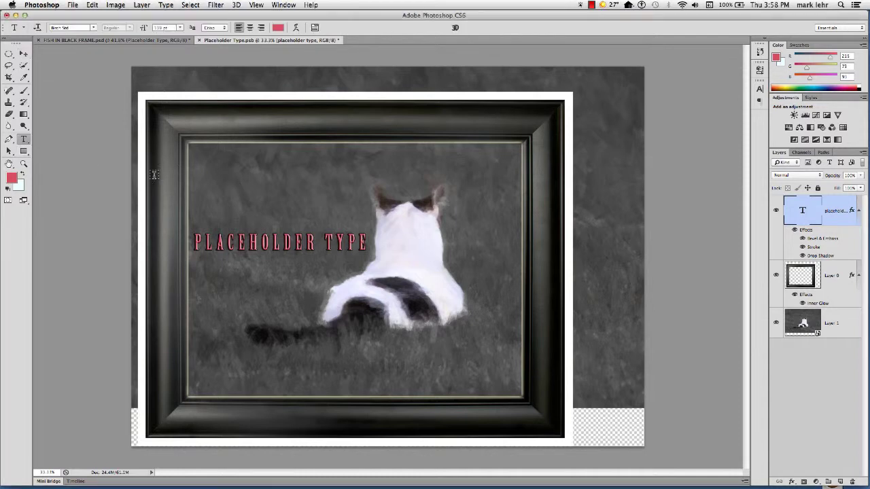
pyautogui.click(233, 243)
pyautogui.press('super+a')
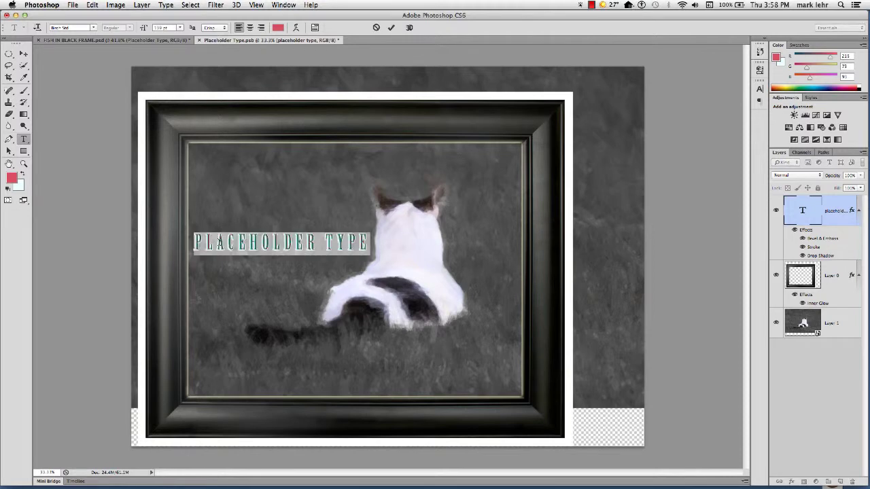
pyautogui.write('CA')
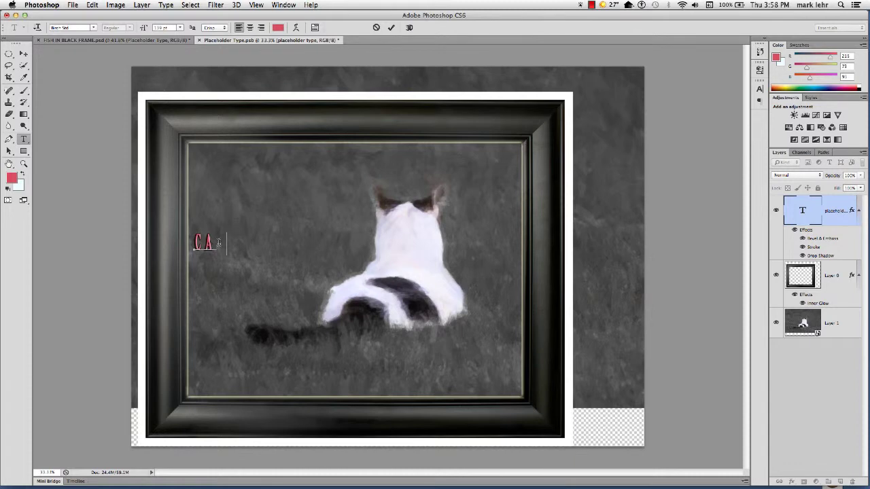
pyautogui.write('T OF THE')
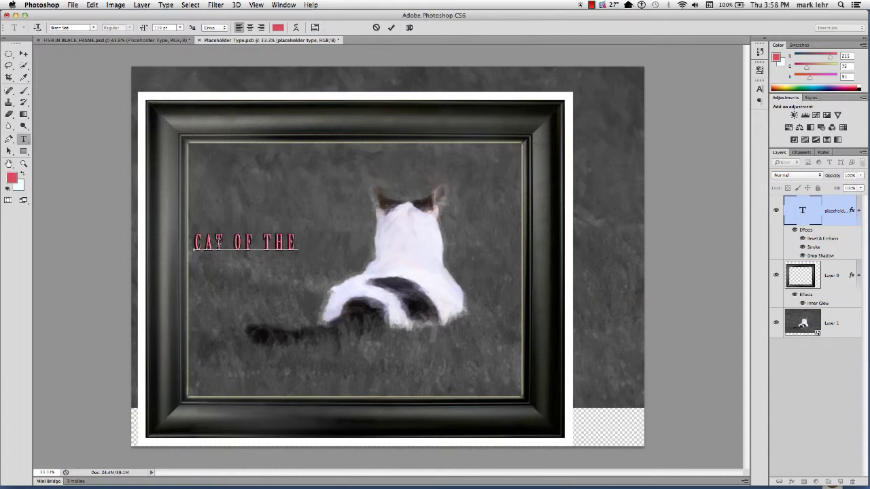
pyautogui.write(' YEAR')
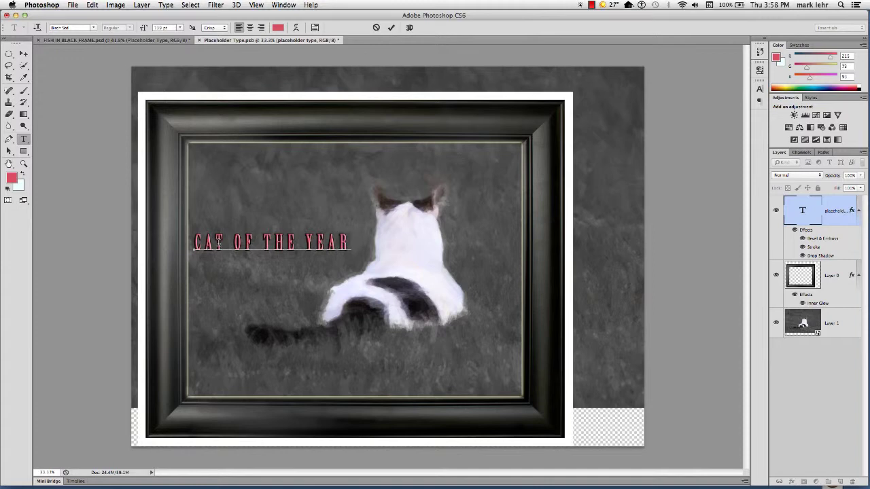
pyautogui.write('!')
pyautogui.click(24, 54)
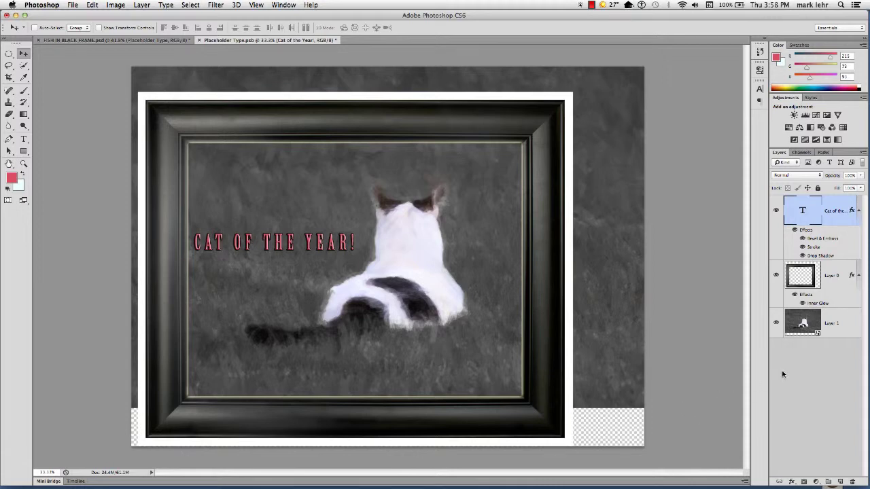
# Step: Open the Layer 1 smart object's contents as Layer 11.psb, dismissing the save notice
pyautogui.click(812, 336)
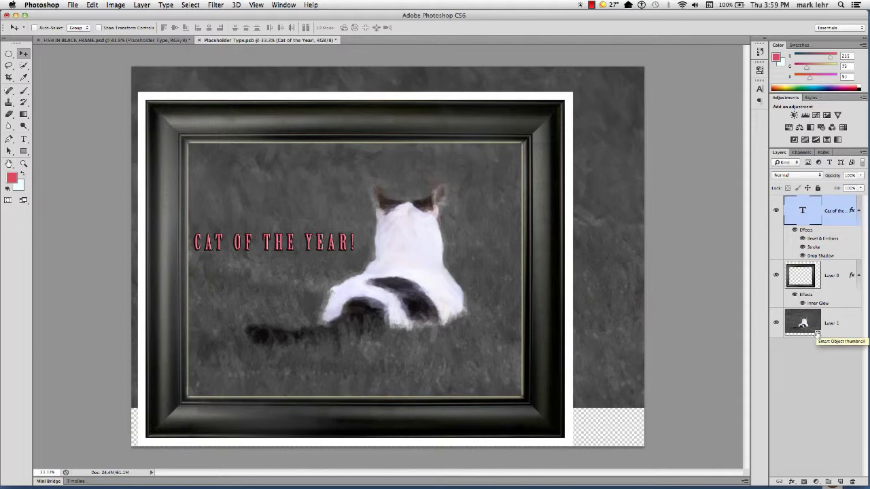
pyautogui.doubleClick(818, 333)
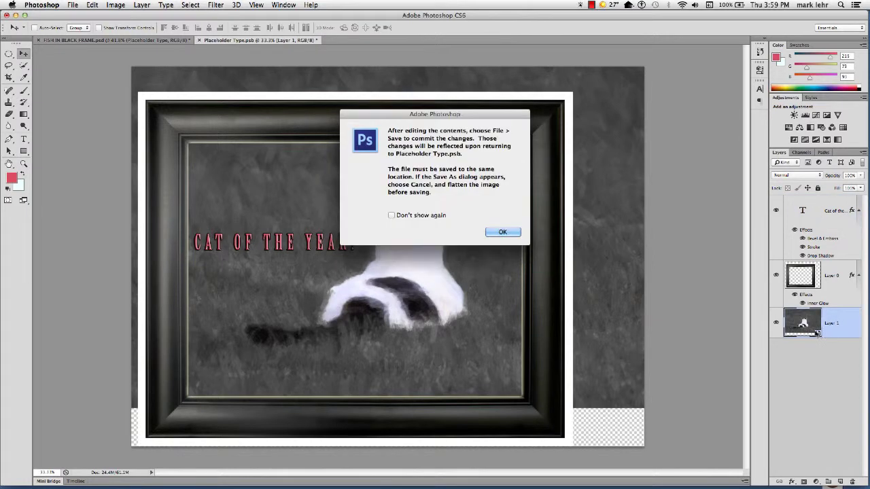
pyautogui.click(502, 231)
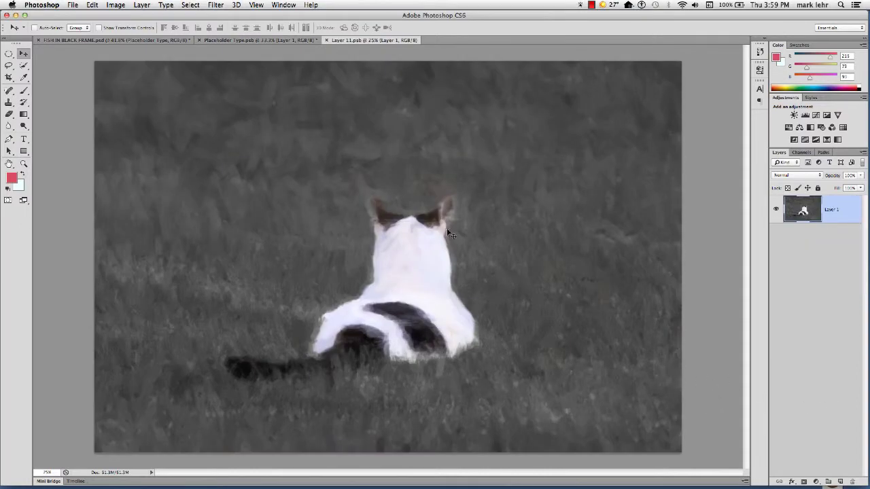
pyautogui.click(72, 5)
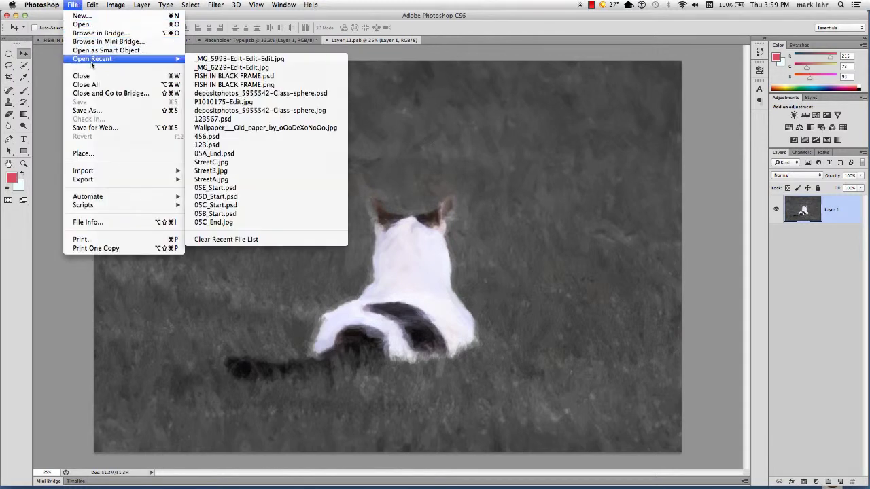
pyautogui.moveTo(178, 60)
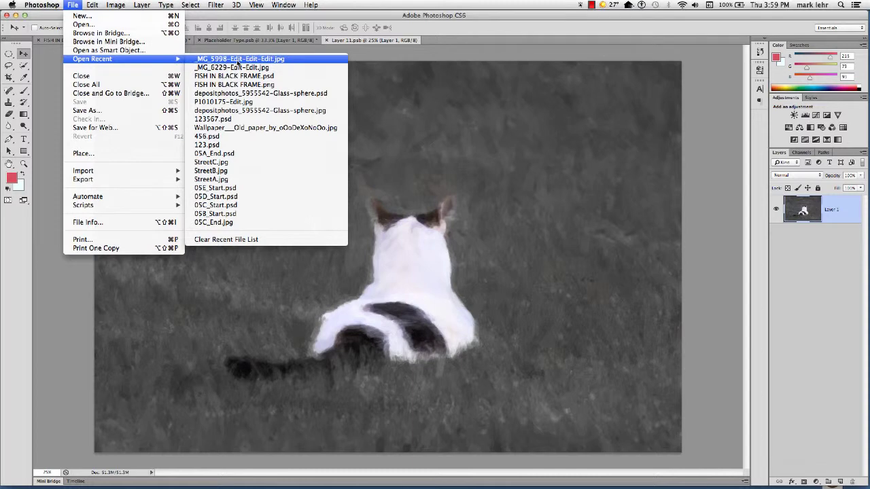
# Step: Open the geese image _MG_5998-Edit-Edit-Edit.jpg
pyautogui.click(148, 24)
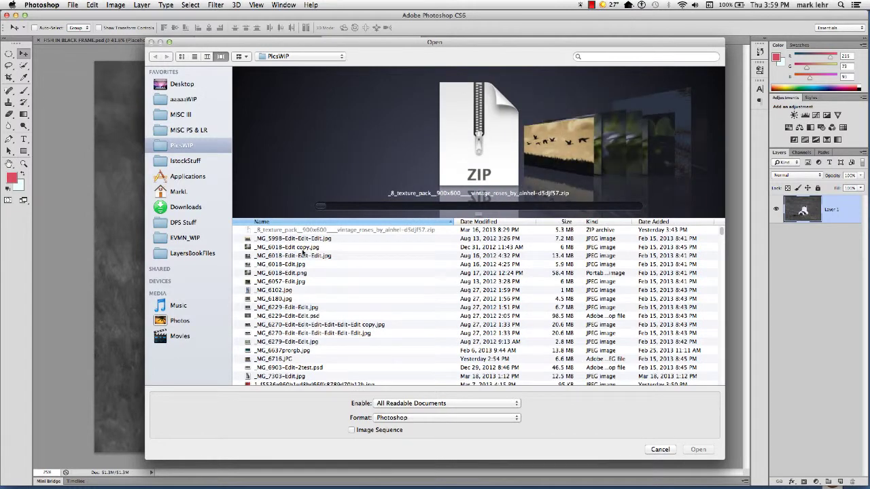
pyautogui.click(307, 240)
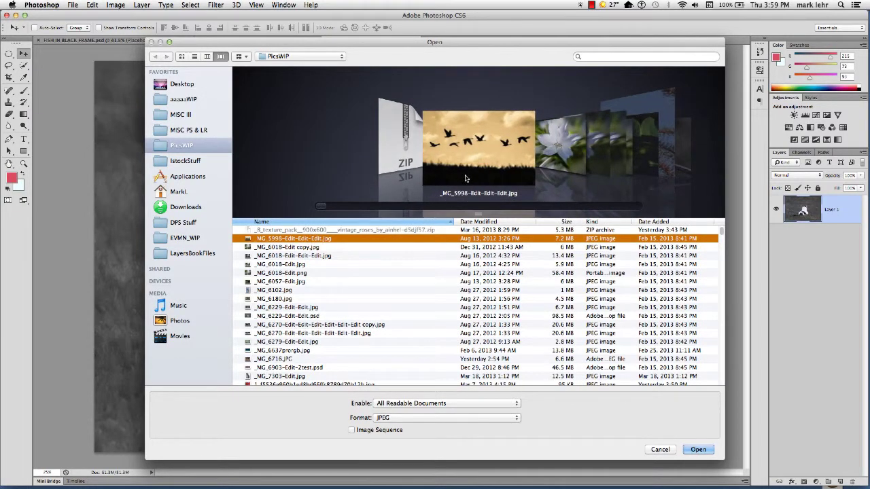
pyautogui.click(694, 449)
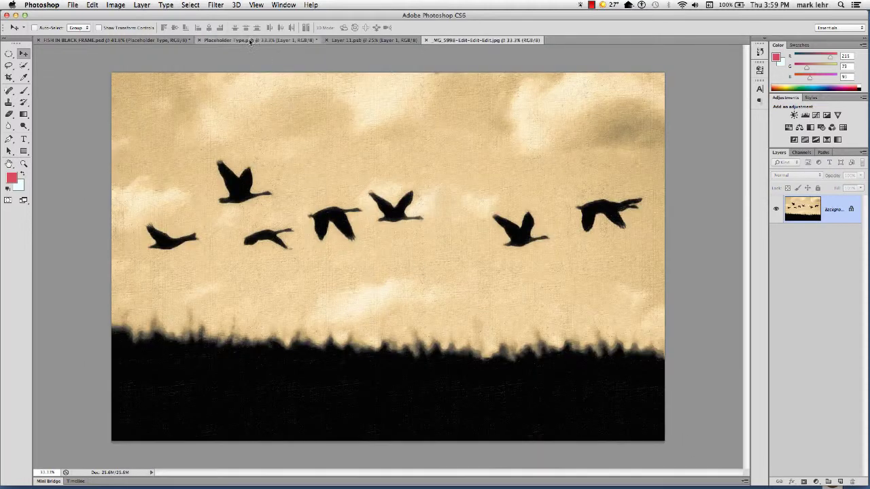
# Step: Select all of the geese image, copy it, and close its document
pyautogui.click(193, 4)
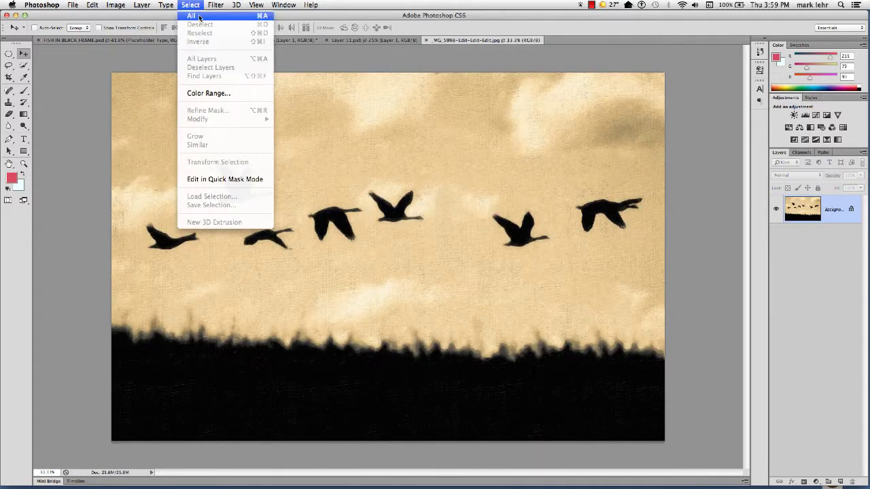
pyautogui.click(199, 16)
pyautogui.click(100, 5)
pyautogui.click(100, 5)
pyautogui.click(101, 5)
pyautogui.click(110, 78)
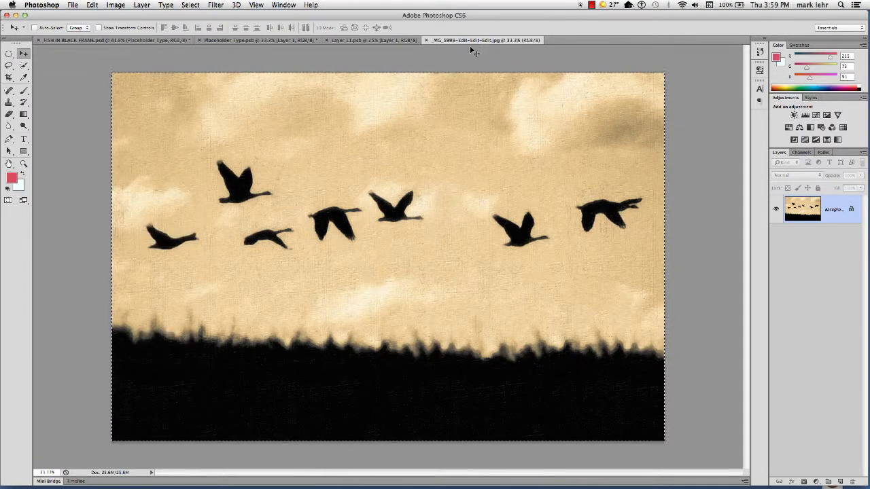
pyautogui.click(426, 40)
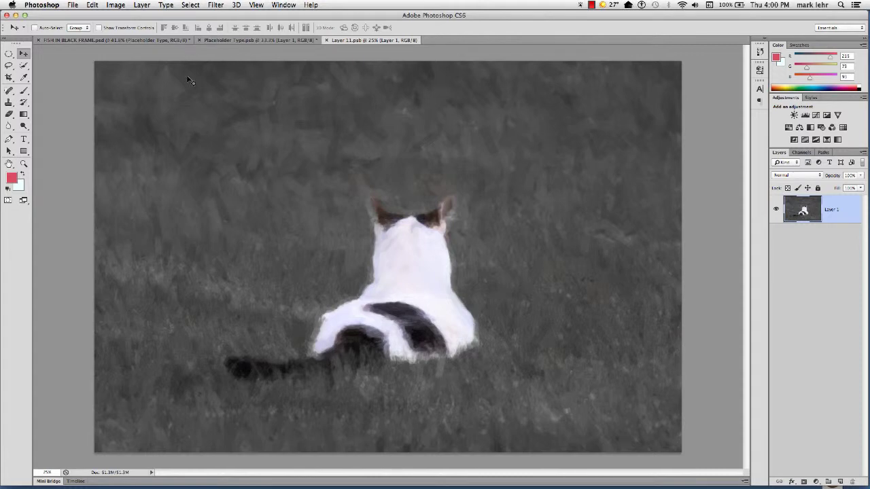
# Step: Paste the copied geese image into Layer 11.psb as Layer 2 above the cat
pyautogui.click(92, 5)
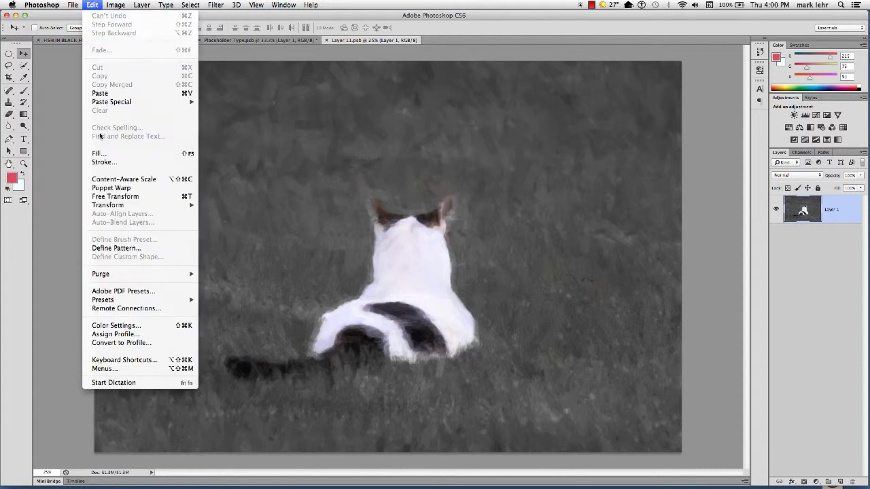
pyautogui.click(113, 96)
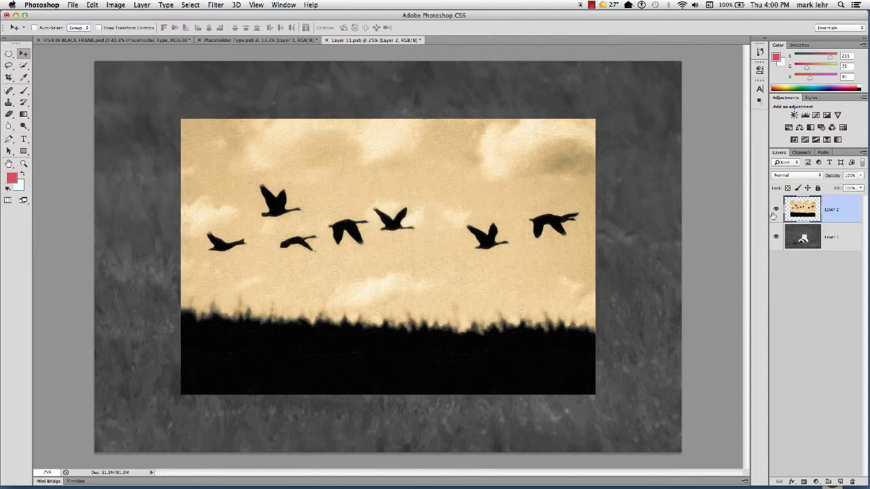
# Step: Convert geese Layer 2 to a Smart Object, hide cat Layer 1, then save and close Layer 11.psb
pyautogui.rightClick(836, 210)
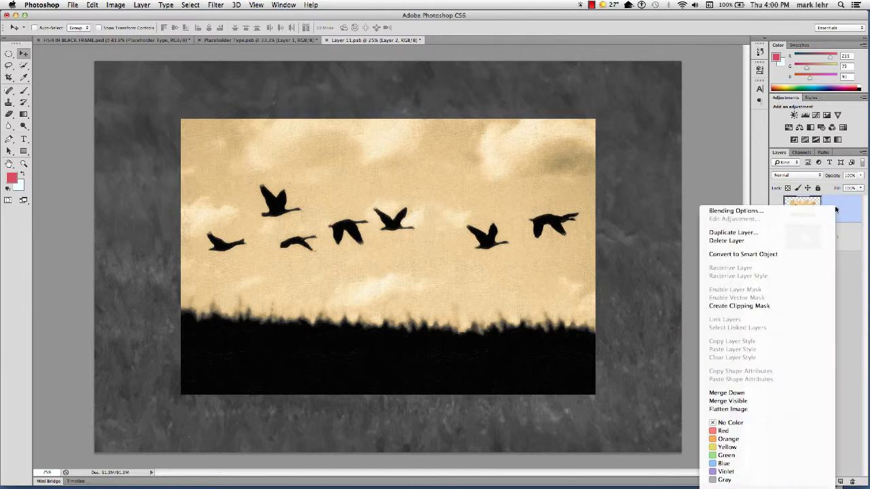
pyautogui.click(802, 255)
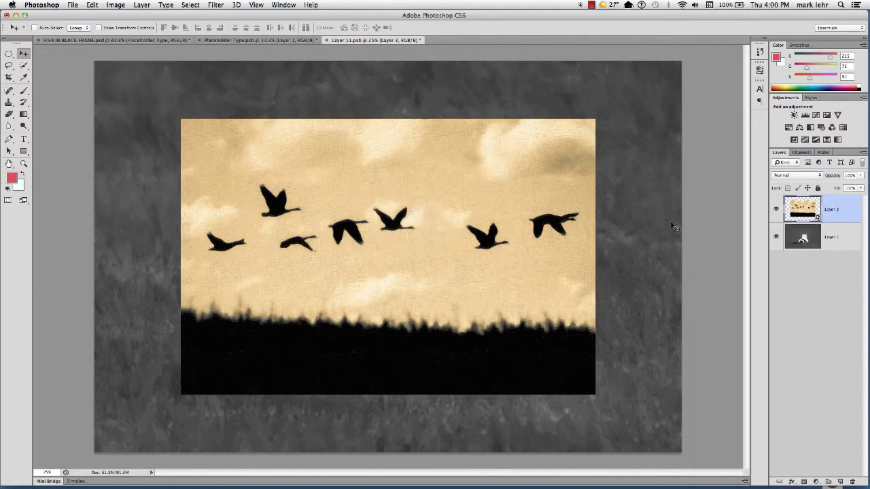
pyautogui.click(776, 238)
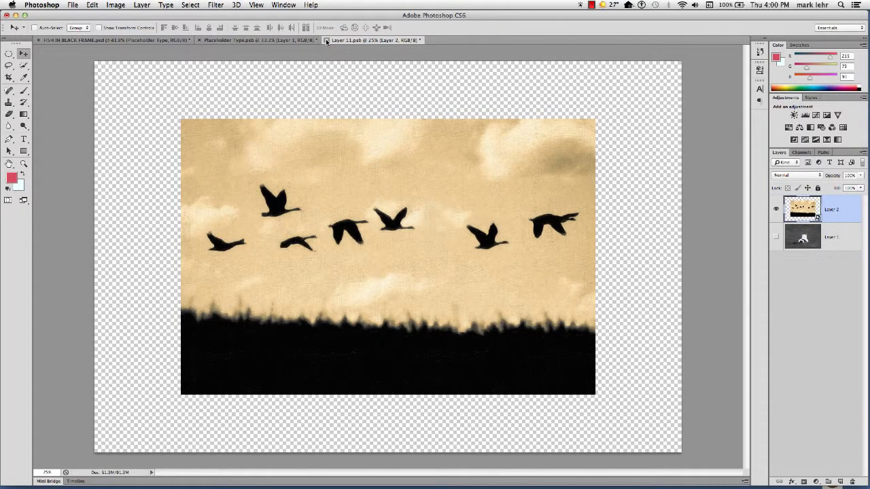
pyautogui.click(325, 40)
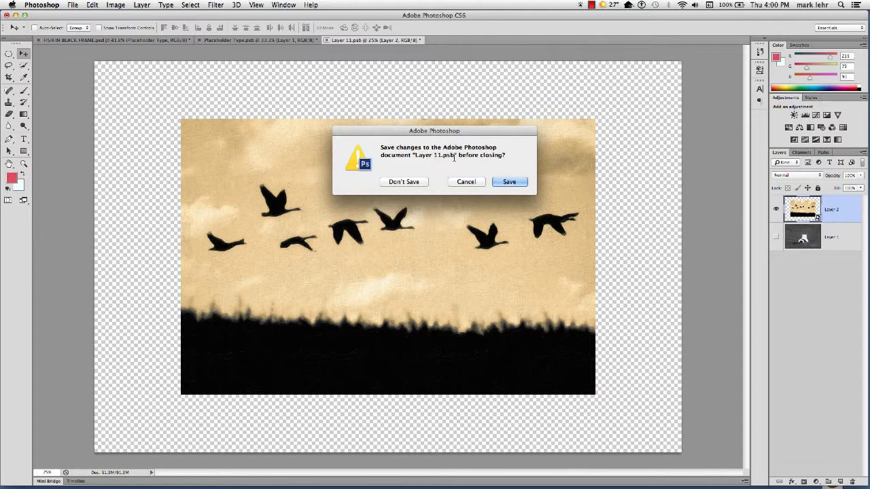
pyautogui.click(509, 182)
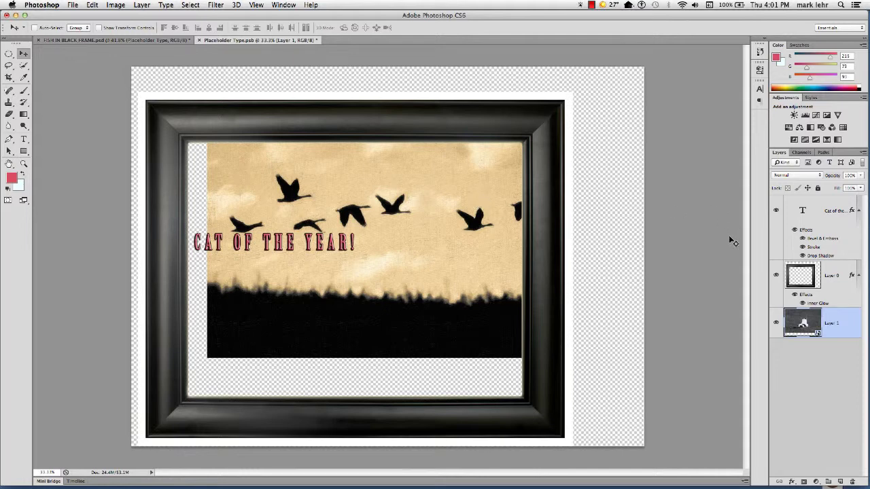
# Step: Drag the sepia geese photo down and left so it fills the black frame opening
pyautogui.moveTo(488, 193); pyautogui.dragTo(446, 220)
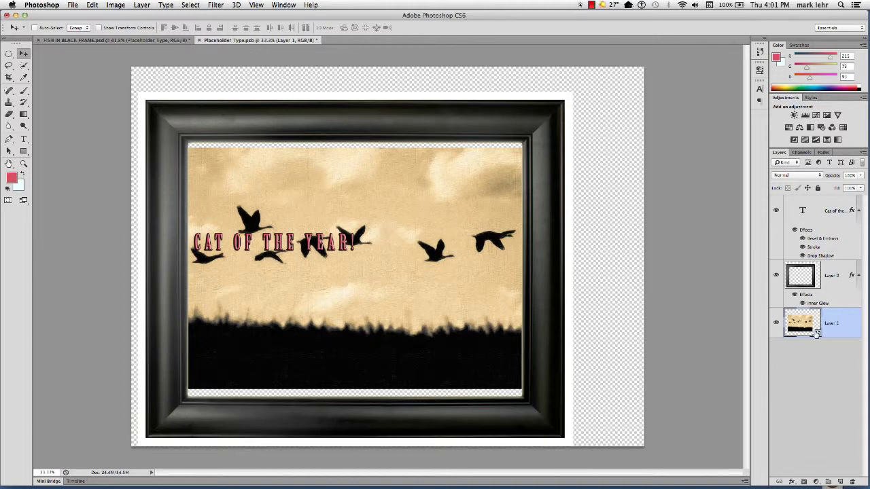
# Step: In Layer 11.psb's contents, delete the geese Layer 2 and make cat Layer 1 visible
pyautogui.doubleClick(817, 334)
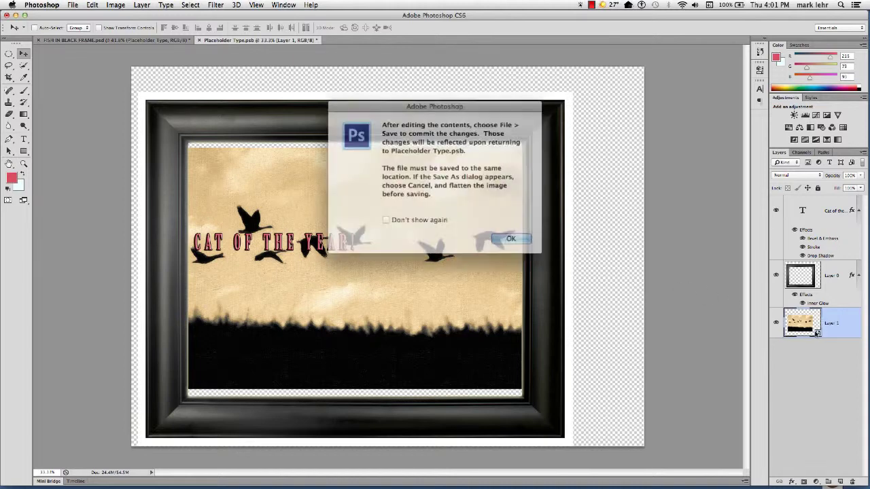
pyautogui.click(504, 232)
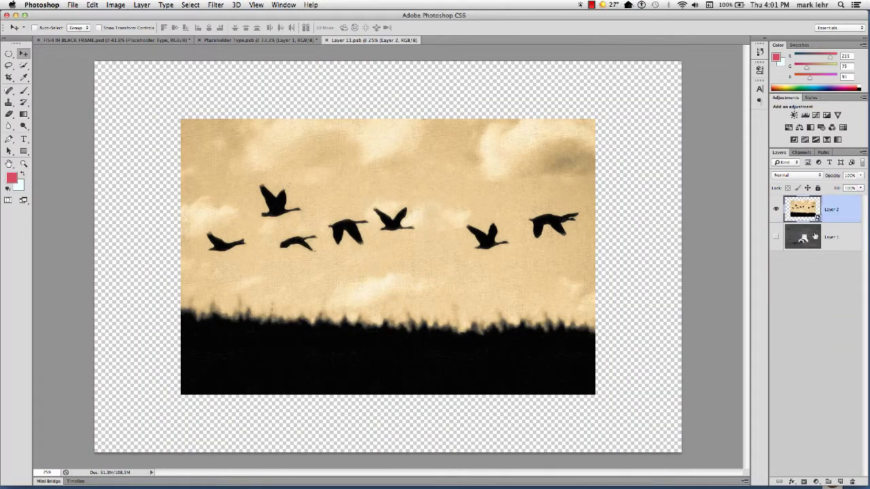
pyautogui.moveTo(849, 211); pyautogui.dragTo(851, 481)
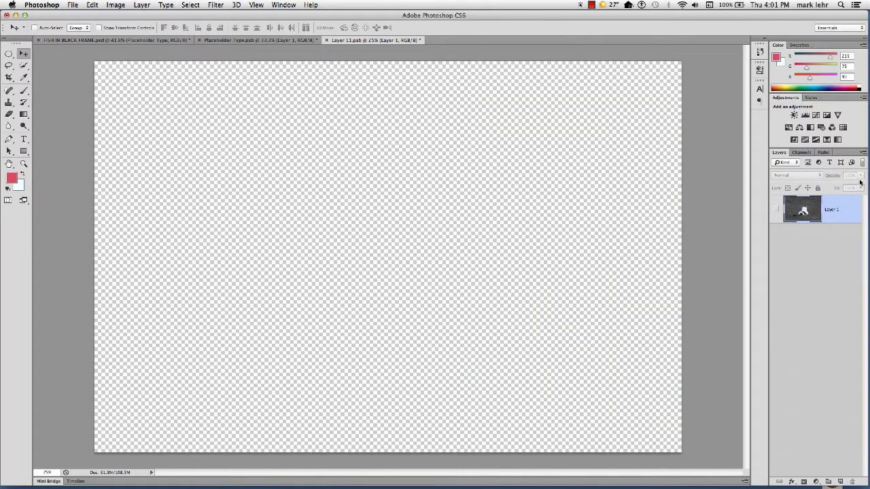
pyautogui.moveTo(852, 204); pyautogui.dragTo(841, 376)
pyautogui.click(776, 208)
pyautogui.moveTo(851, 210)
pyautogui.mouseDown()
pyautogui.moveTo(850, 420)
pyautogui.moveTo(852, 208)
pyautogui.mouseUp()
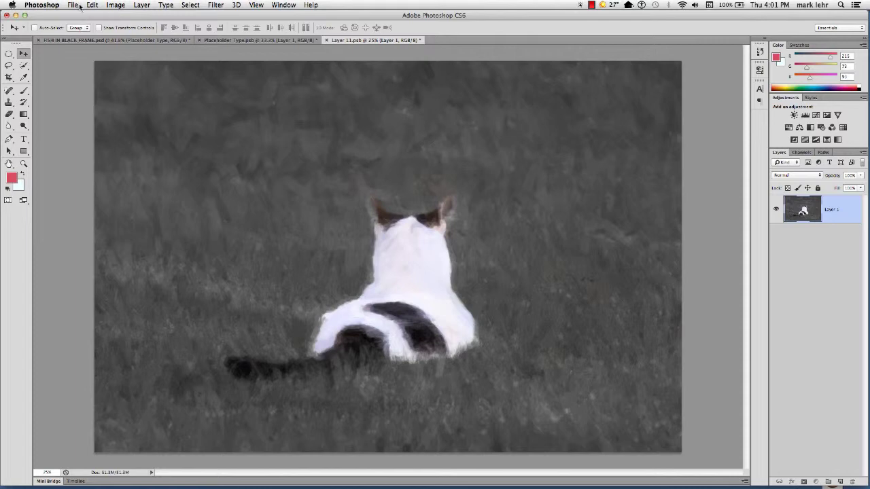
# Step: Open the lily photo _MG_6018-Edit copy.jpg via File > Open
pyautogui.click(74, 5)
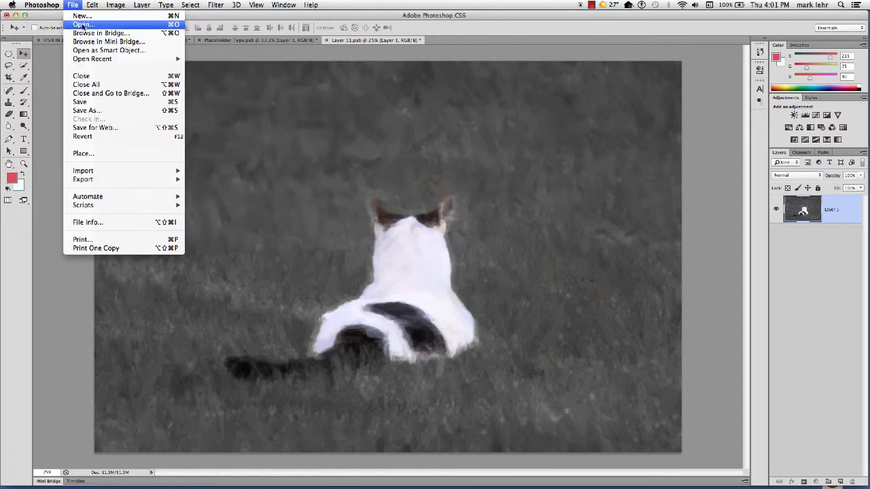
pyautogui.click(79, 25)
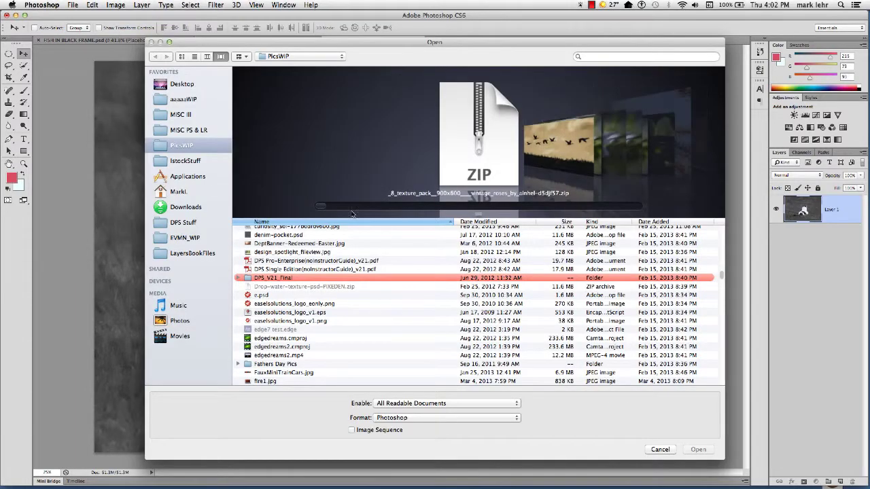
pyautogui.moveTo(329, 208)
pyautogui.mouseDown()
pyautogui.moveTo(338, 211)
pyautogui.moveTo(324, 209)
pyautogui.mouseUp()
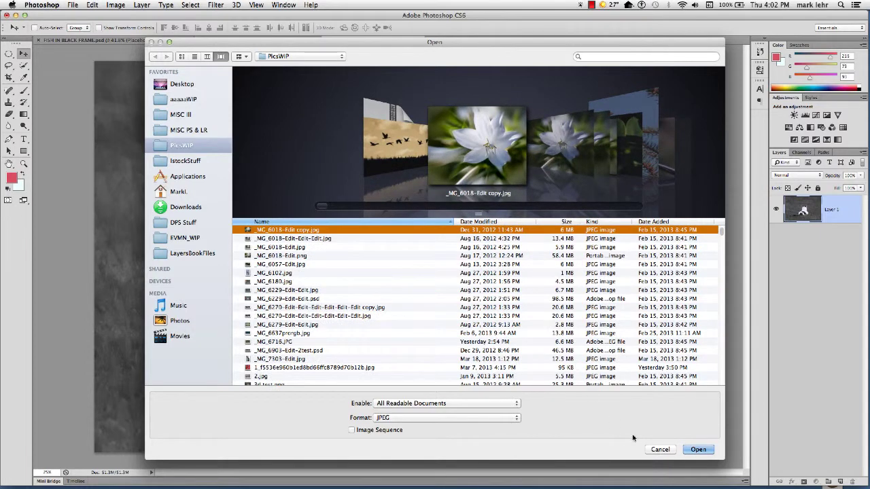
pyautogui.click(690, 451)
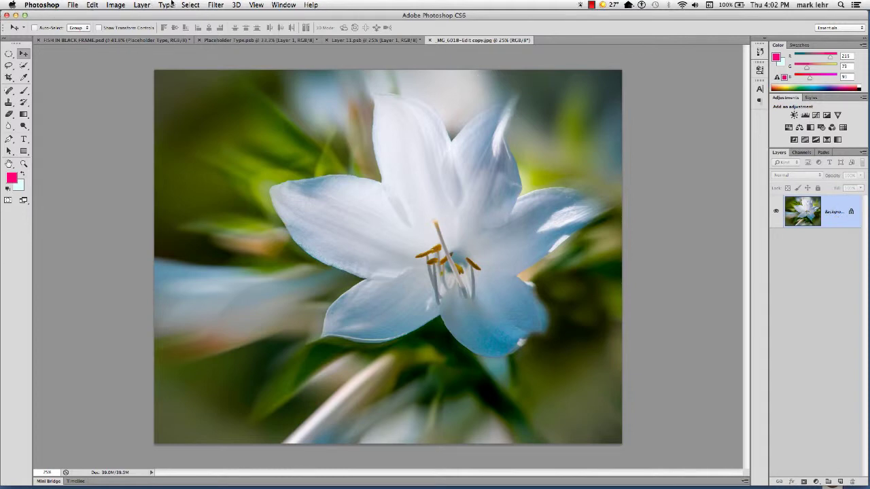
# Step: Select the entire lily image, copy it, and close the photo
pyautogui.click(188, 5)
pyautogui.click(193, 18)
pyautogui.press('super+w')
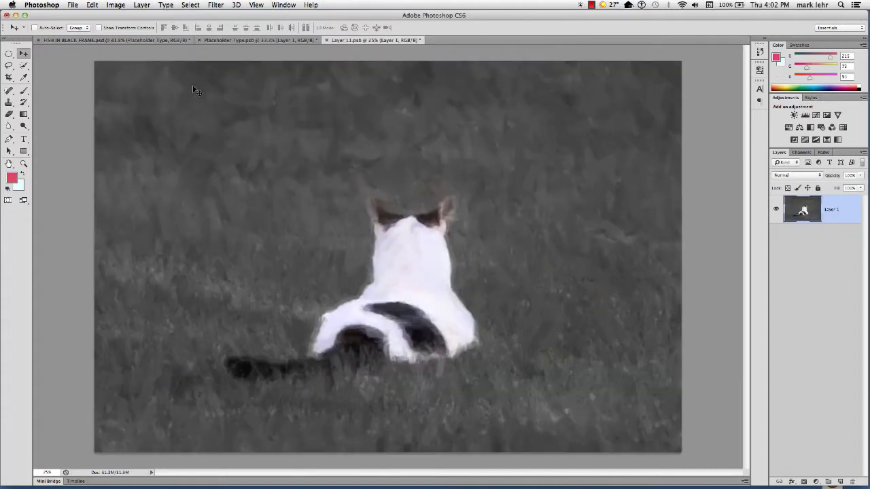
# Step: Paste the lily as Layer 2, convert it to a smart object, and hide cat Layer 1
pyautogui.press('super+v')
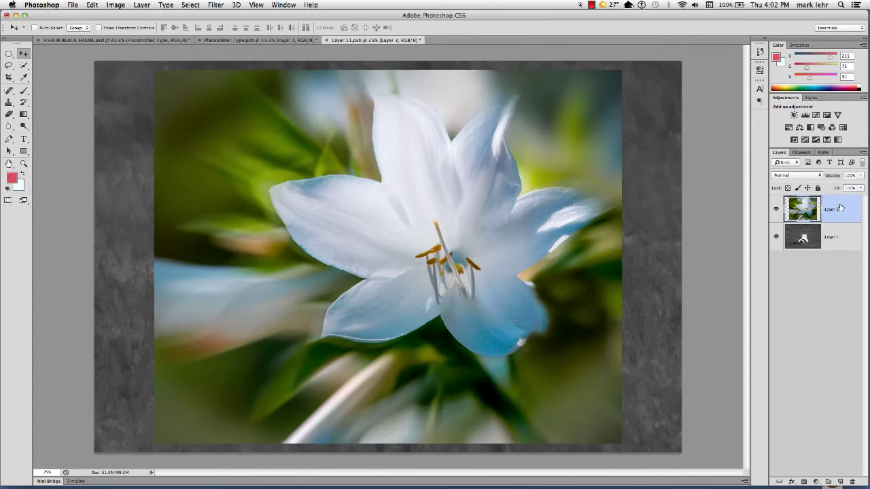
pyautogui.rightClick(792, 206)
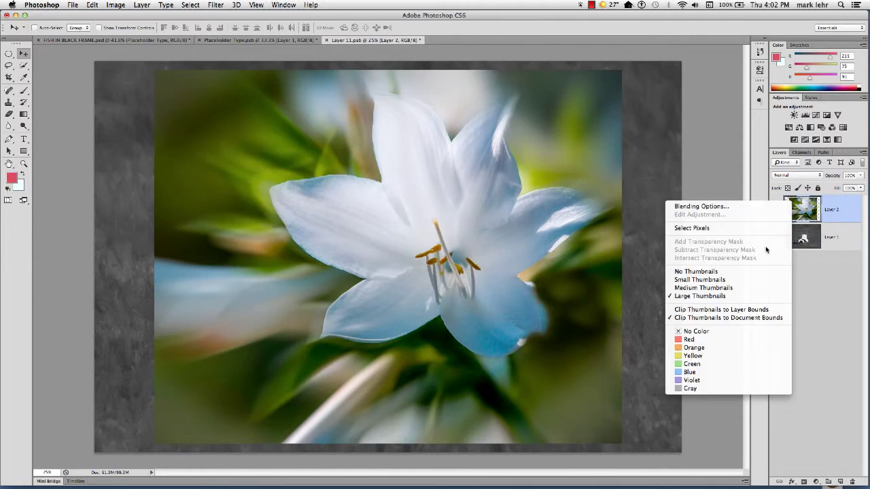
pyautogui.click(830, 214)
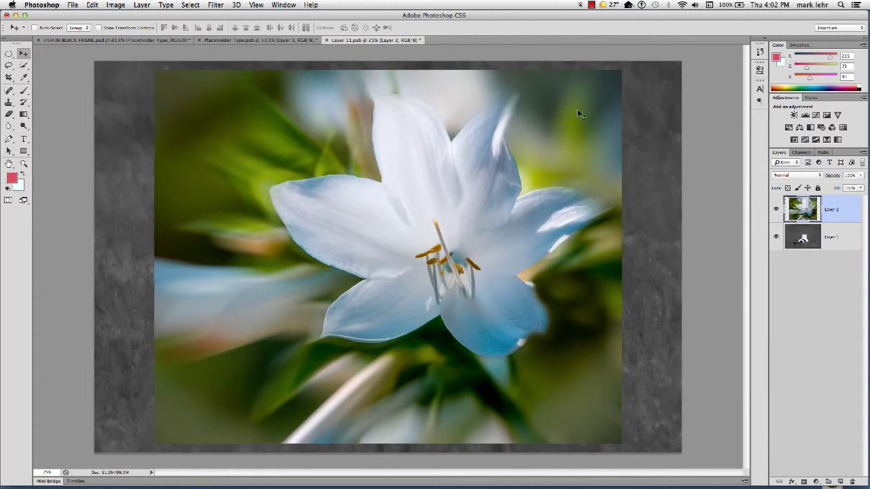
pyautogui.rightClick(841, 204)
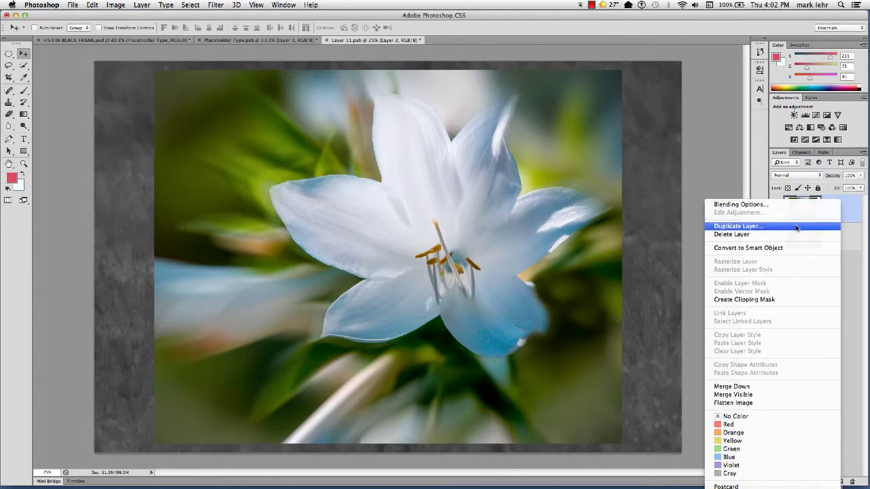
pyautogui.click(791, 247)
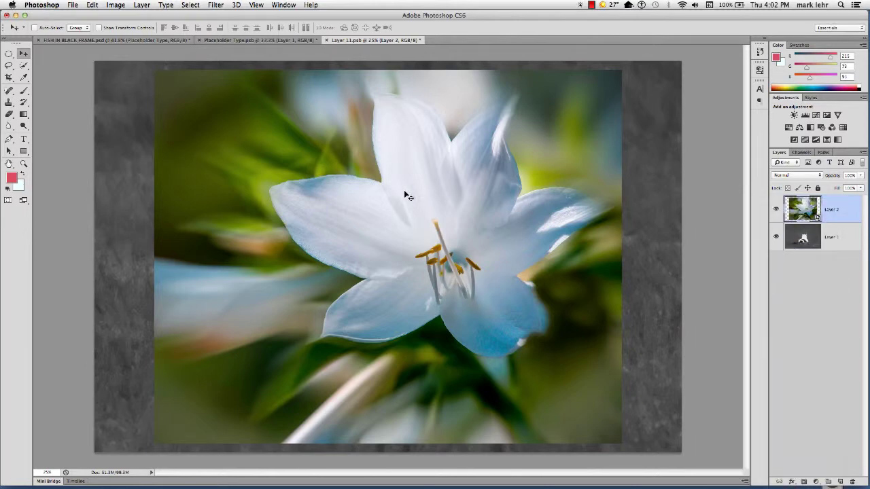
pyautogui.click(777, 237)
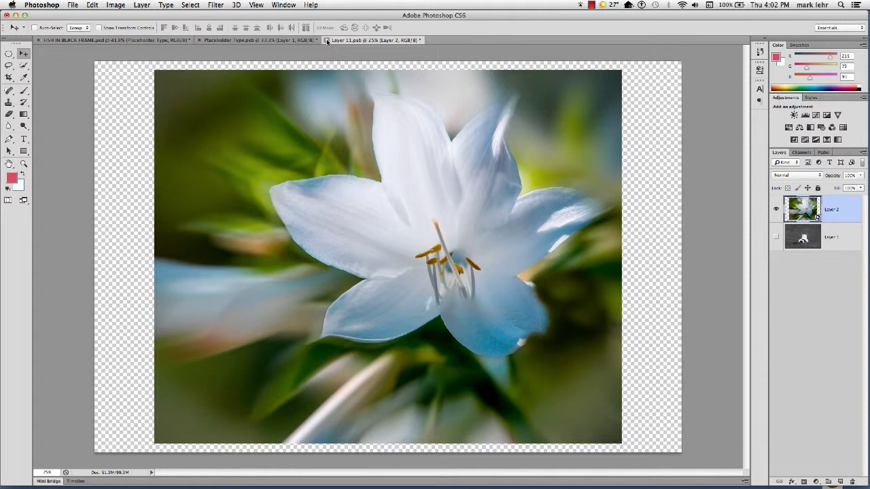
# Step: Close Layer 11.psb, saving changes, to return to Placeholder Type.psb
pyautogui.click(326, 40)
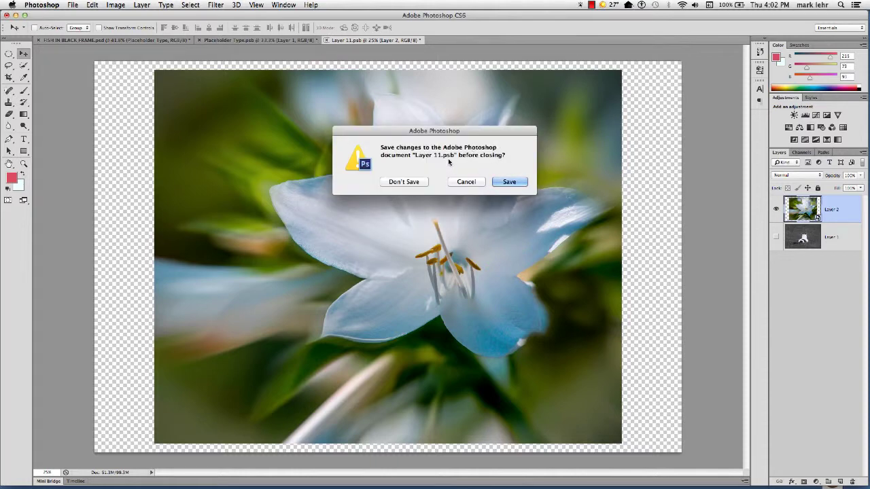
pyautogui.click(509, 182)
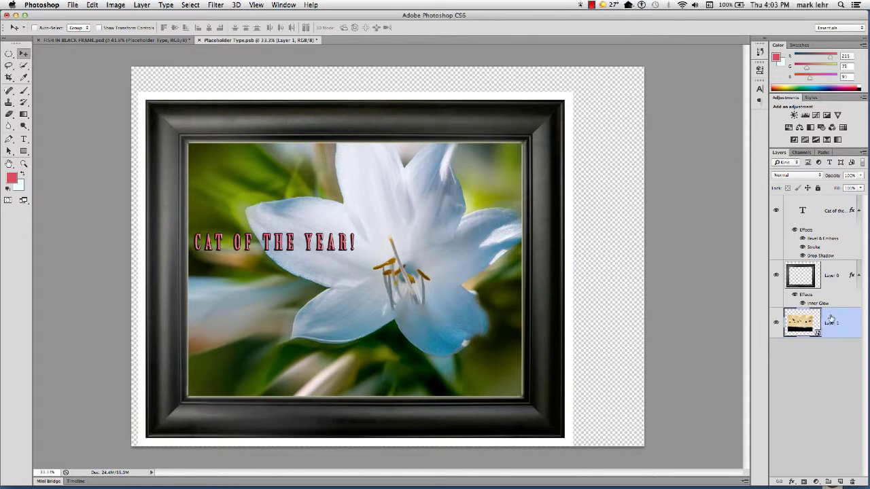
# Step: Apply Plastic Wrap from the Filter Gallery as a smart filter, previewing at Fit in View
pyautogui.click(215, 5)
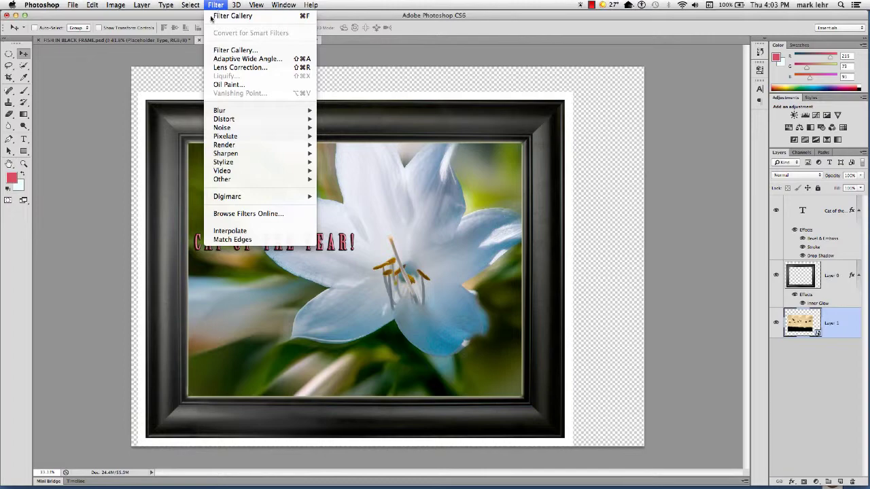
pyautogui.click(223, 50)
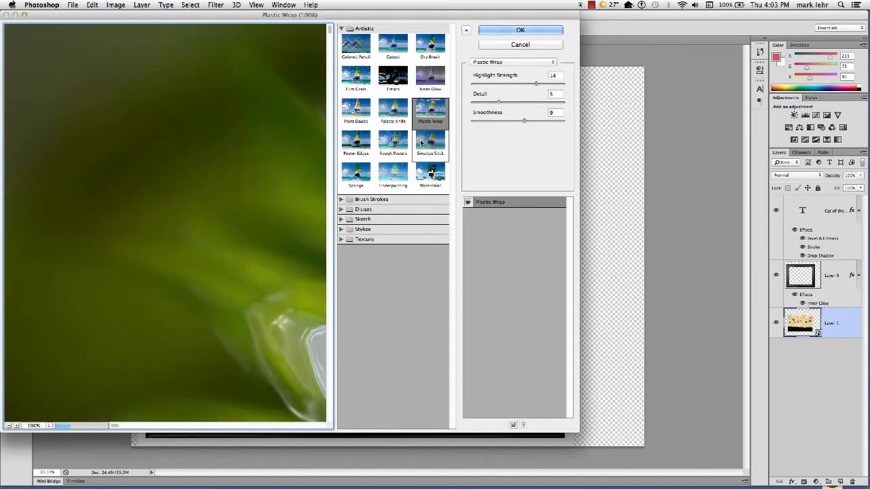
pyautogui.click(433, 114)
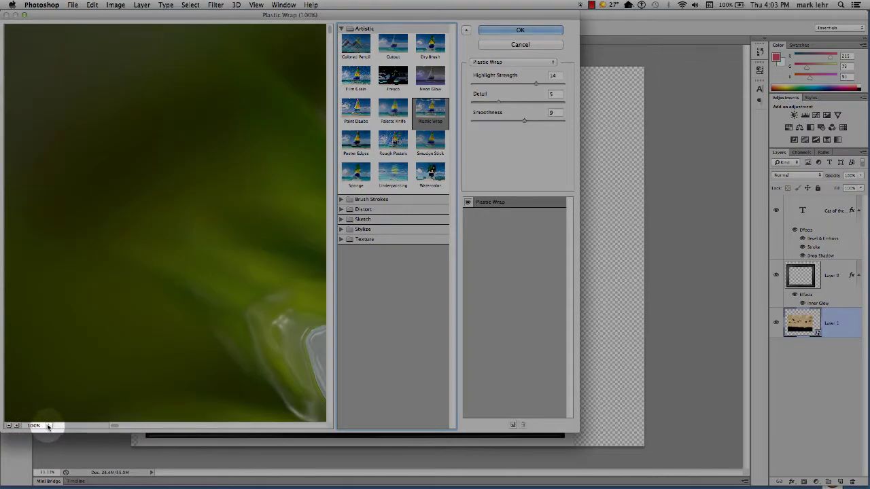
pyautogui.click(48, 426)
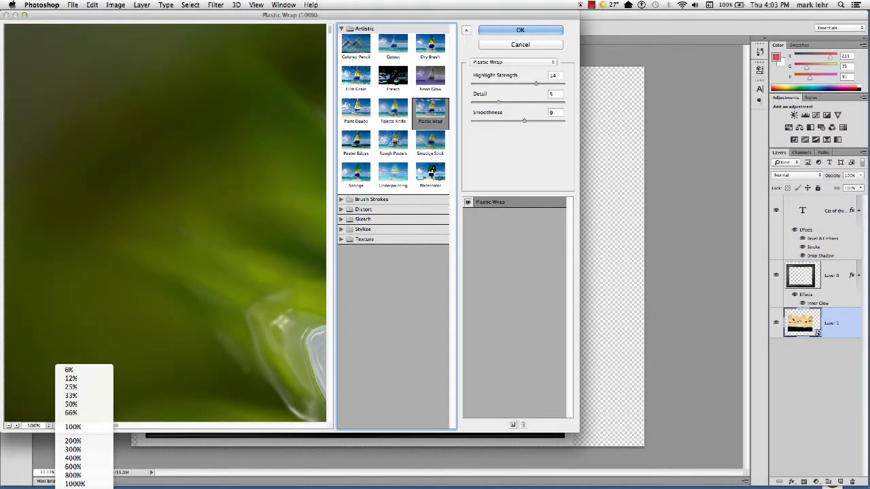
pyautogui.click(73, 484)
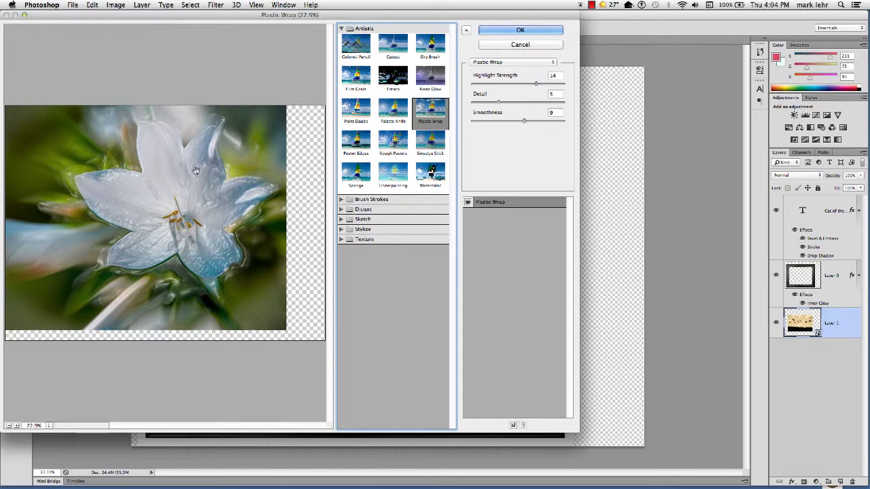
pyautogui.click(504, 28)
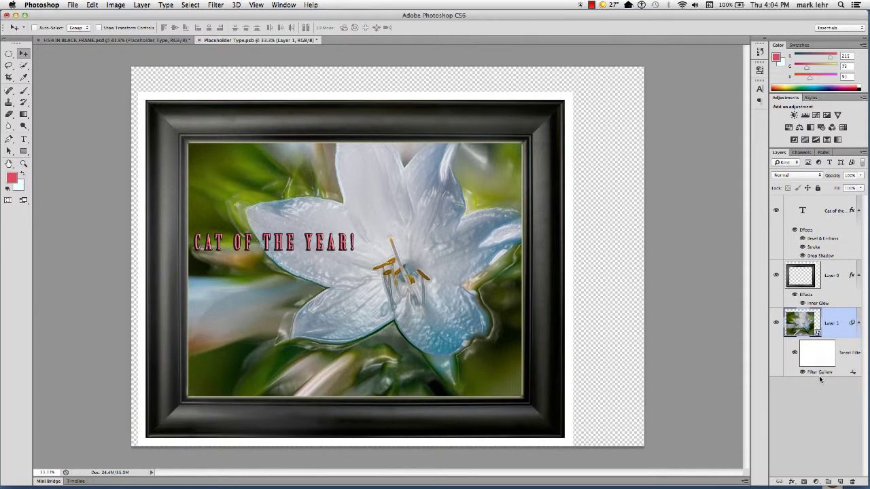
# Step: Widen the panel dock and reopen the Filter Gallery smart filter at Fit in View
pyautogui.moveTo(768, 381); pyautogui.dragTo(707, 386)
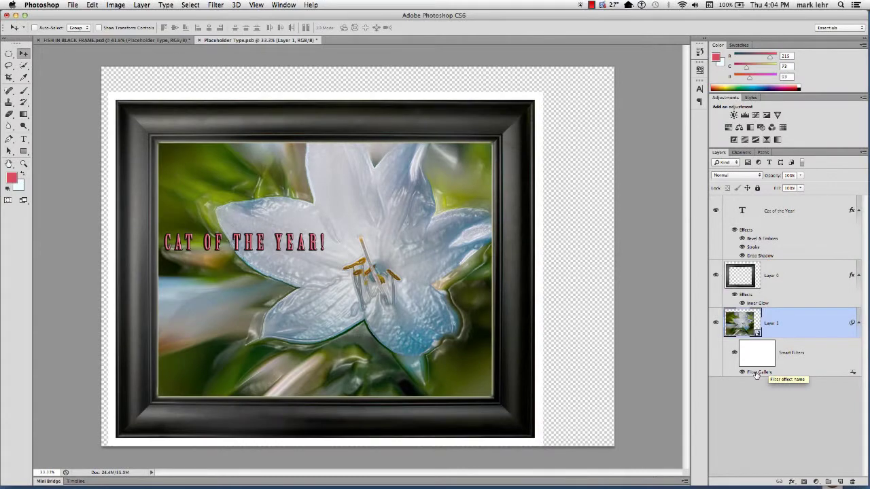
pyautogui.doubleClick(756, 373)
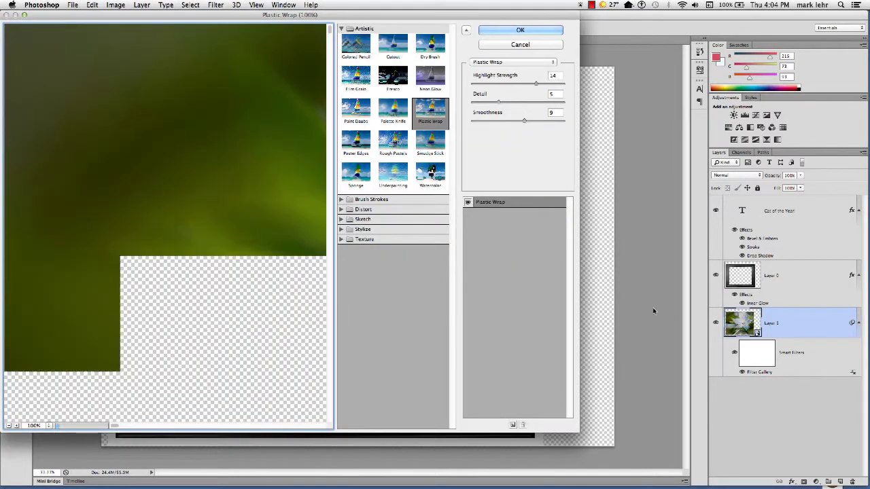
pyautogui.click(48, 426)
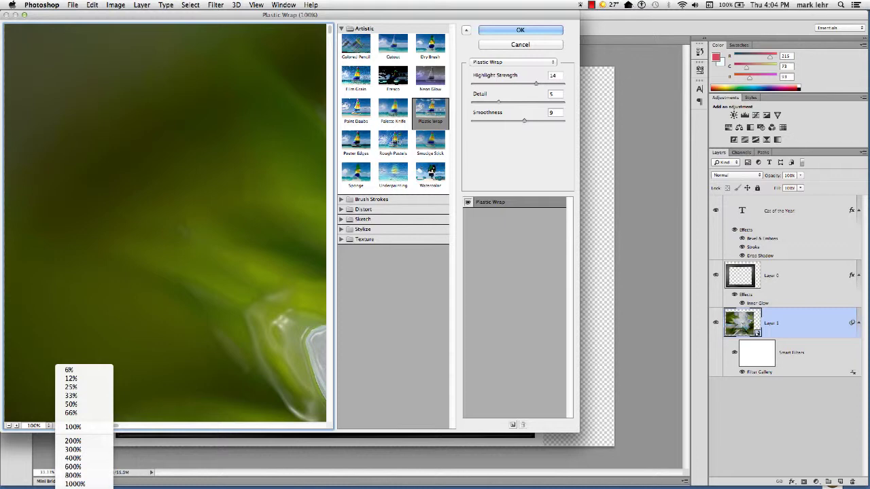
pyautogui.click(74, 485)
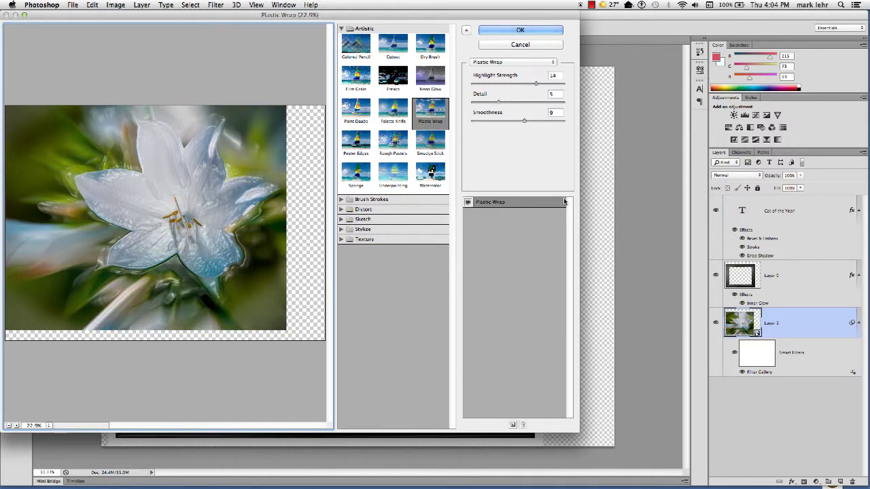
# Step: Try Rough Pastels, Underpainting and Watercolor, then apply Colored Pencil instead
pyautogui.click(394, 142)
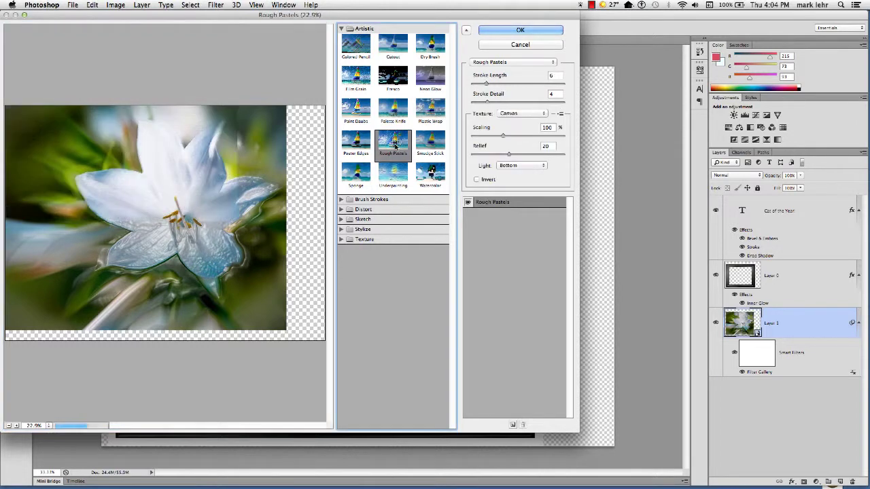
pyautogui.click(393, 178)
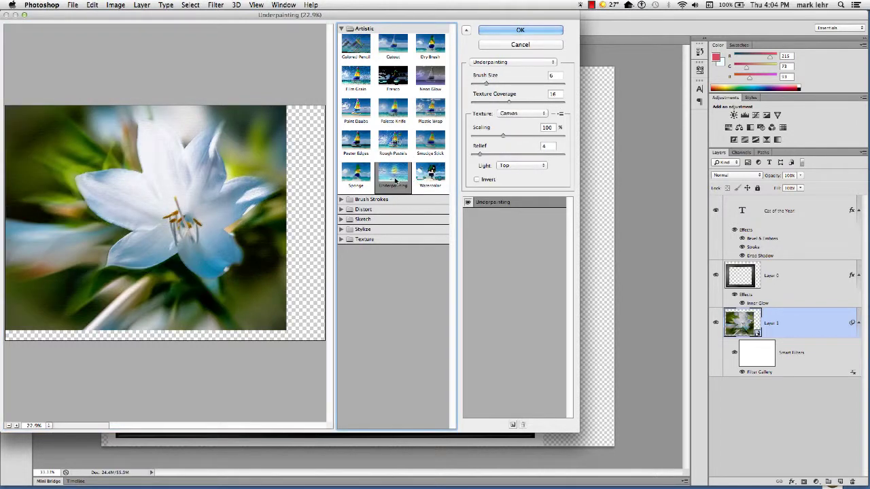
pyautogui.click(431, 176)
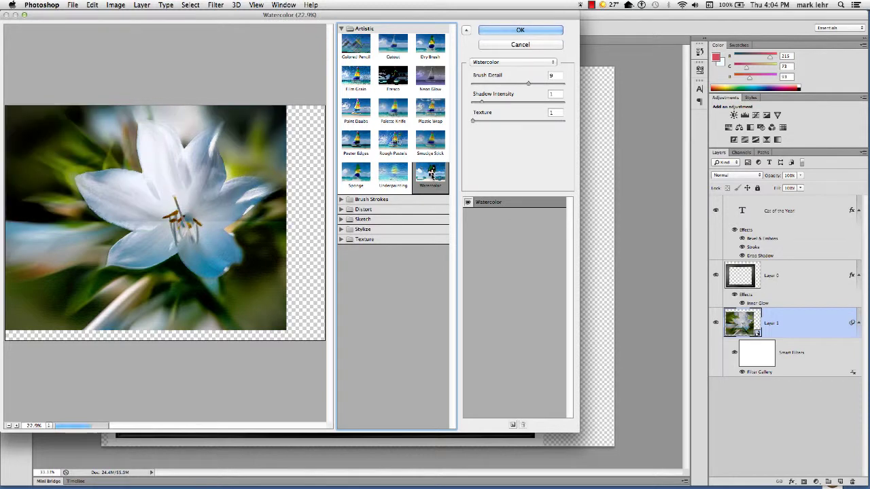
pyautogui.click(357, 53)
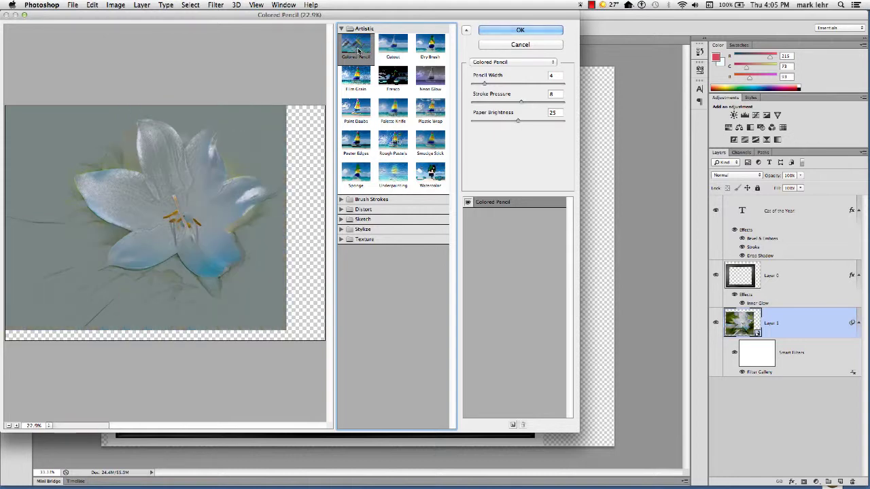
pyautogui.click(505, 31)
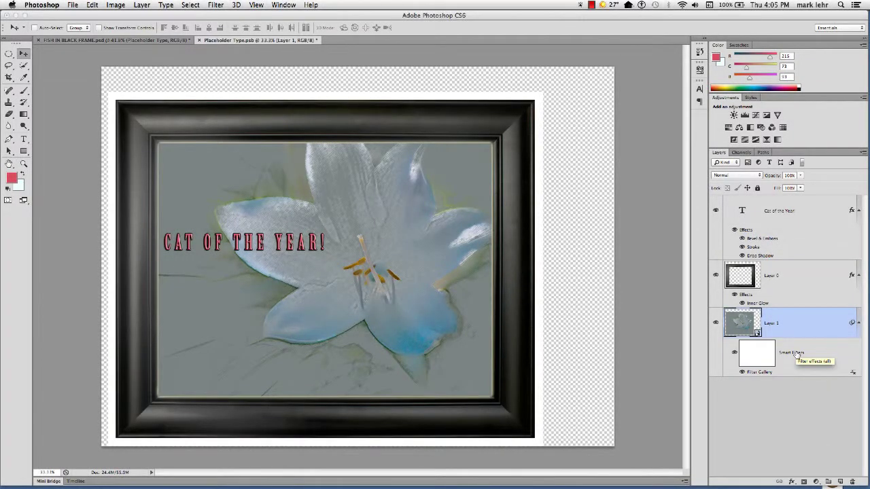
pyautogui.click(742, 372)
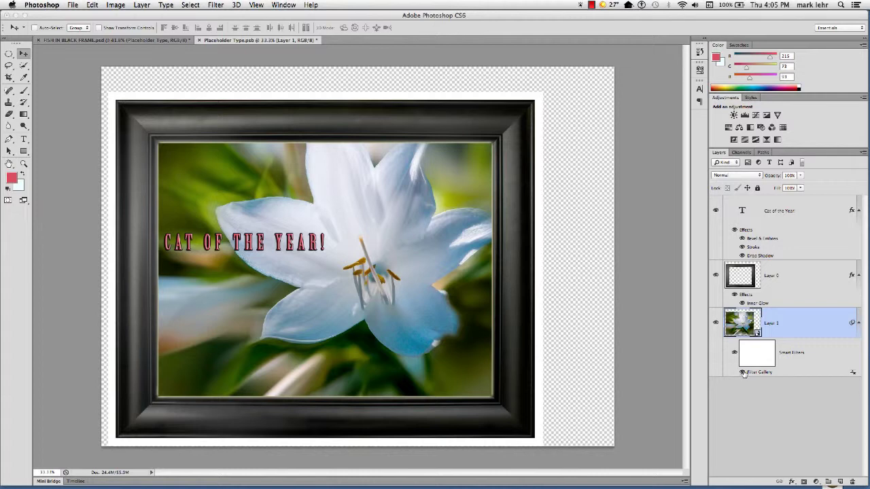
pyautogui.click(742, 372)
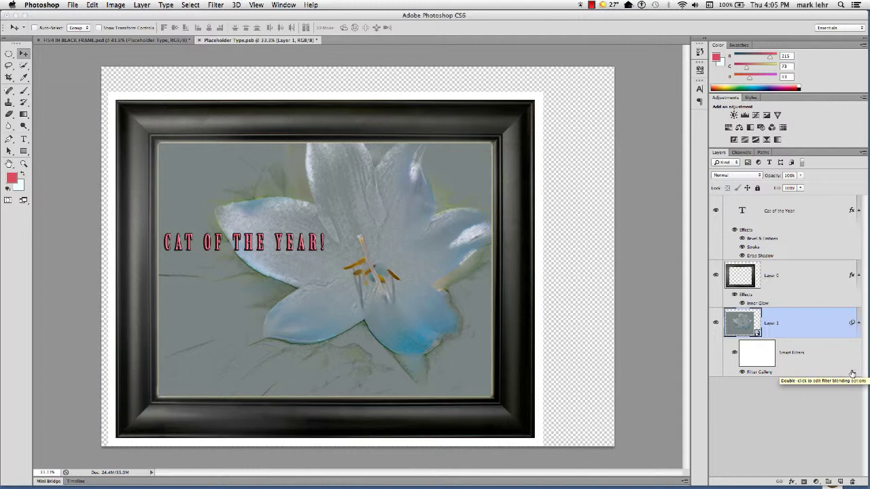
# Step: Open the smart filter's blending options, adjust its opacity, and try Screen mode
pyautogui.doubleClick(853, 374)
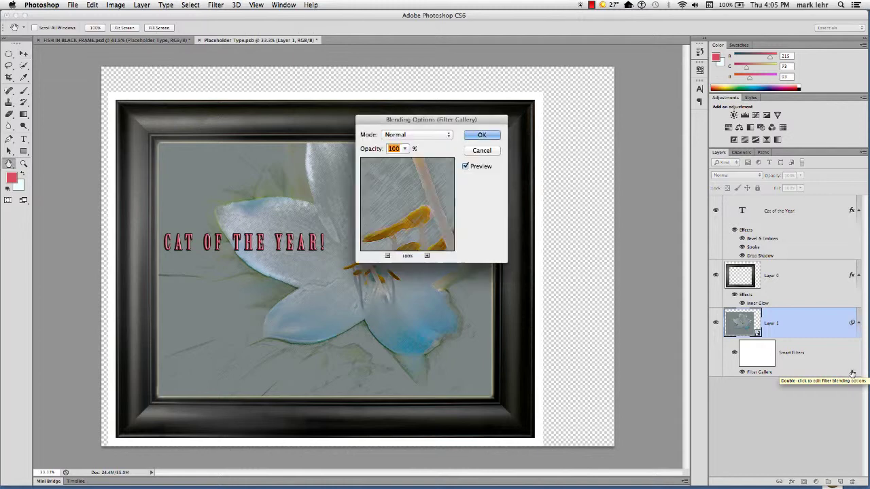
pyautogui.click(405, 148)
pyautogui.moveTo(408, 159)
pyautogui.mouseDown()
pyautogui.moveTo(383, 160)
pyautogui.moveTo(408, 161)
pyautogui.mouseUp()
pyautogui.click(426, 135)
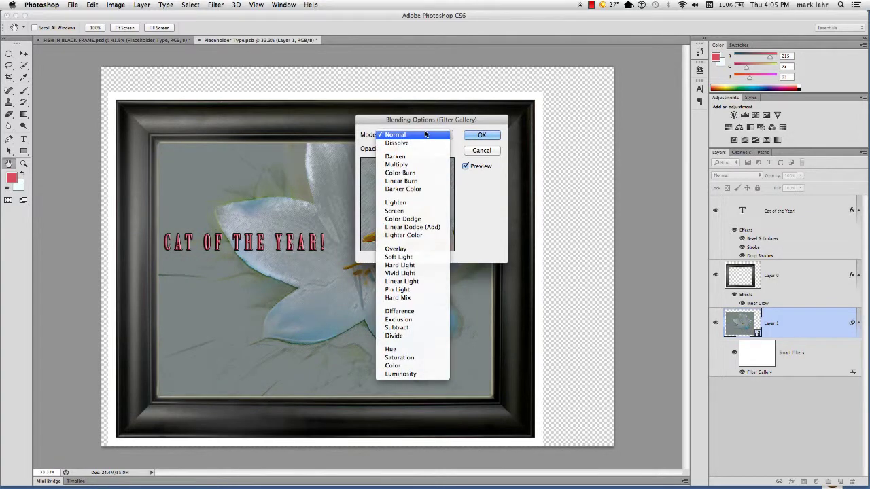
pyautogui.click(395, 249)
pyautogui.click(415, 135)
pyautogui.click(428, 94)
# Step: After trying Linear Burn, set the filter blend mode to Darken at 100% opacity
pyautogui.click(430, 136)
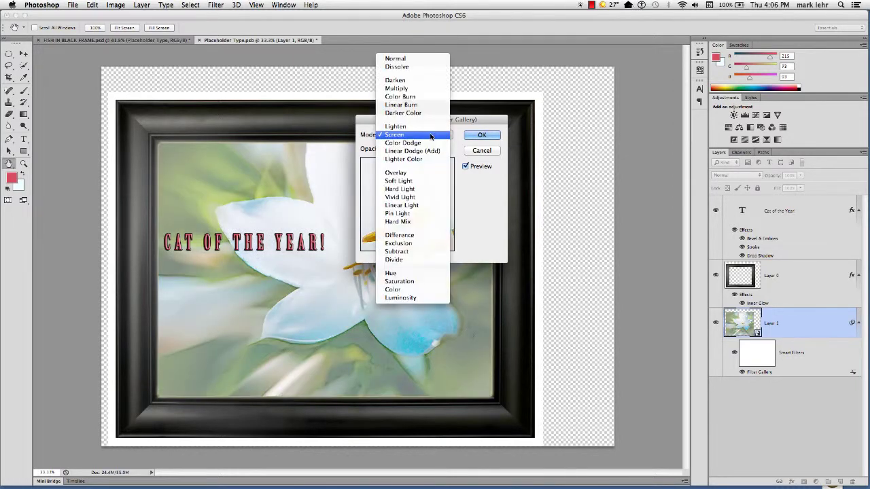
pyautogui.click(401, 105)
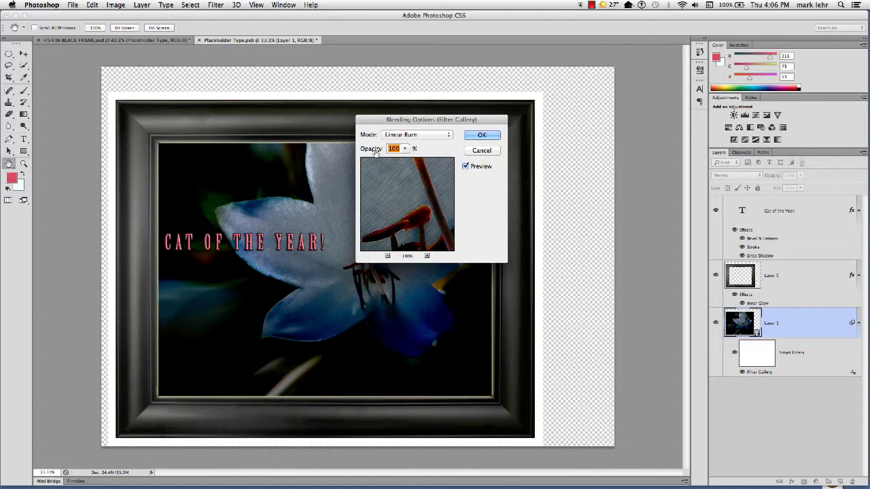
pyautogui.click(401, 135)
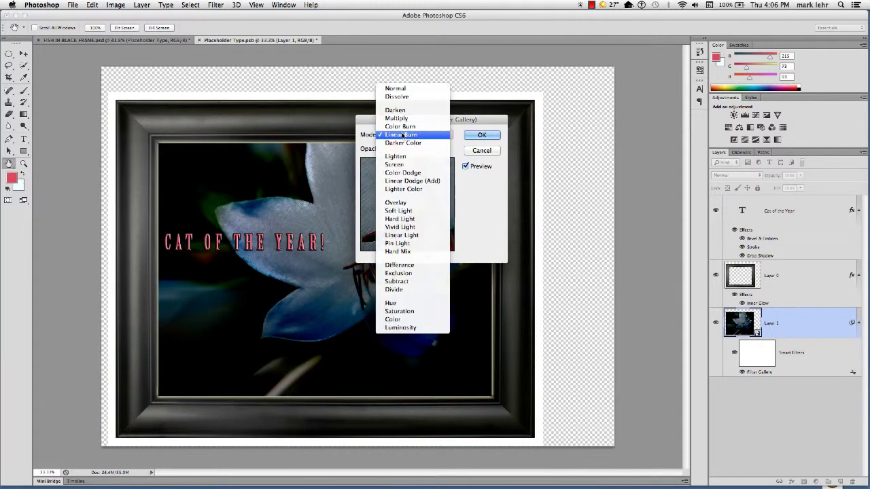
pyautogui.click(406, 111)
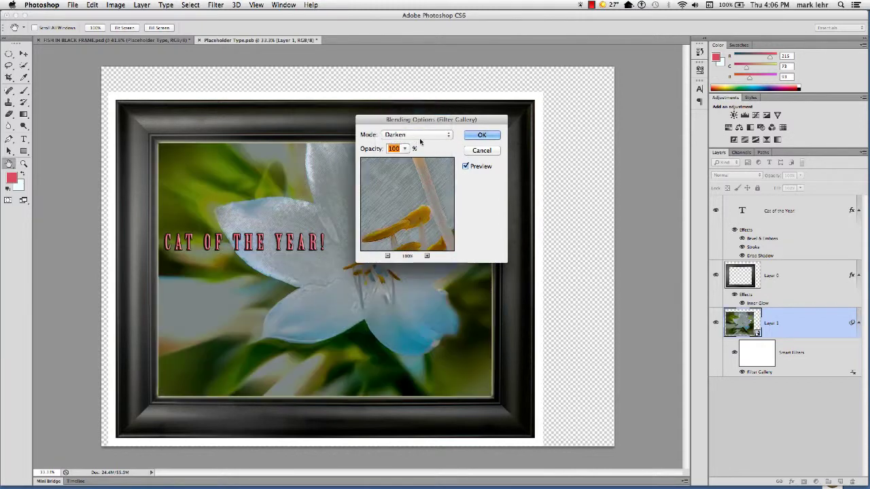
pyautogui.click(491, 135)
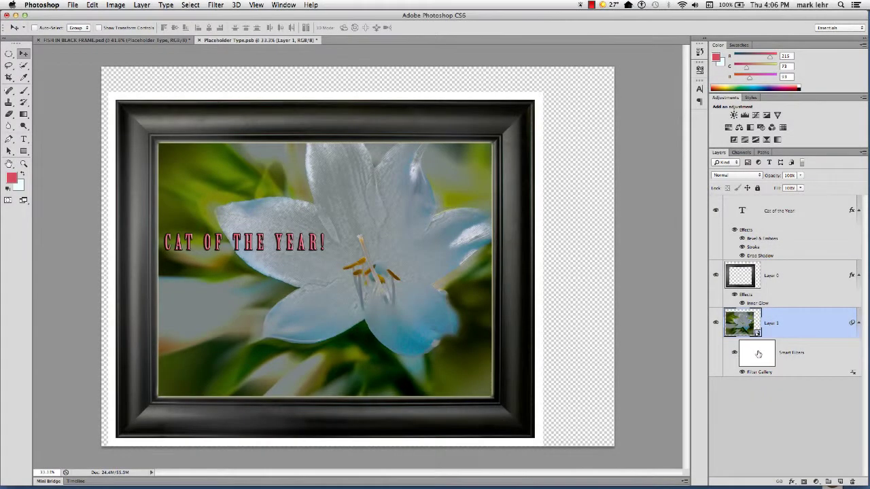
# Step: Paint black on the smart filter mask with a ~120 px brush over the lily's centre and upper petals
pyautogui.click(758, 355)
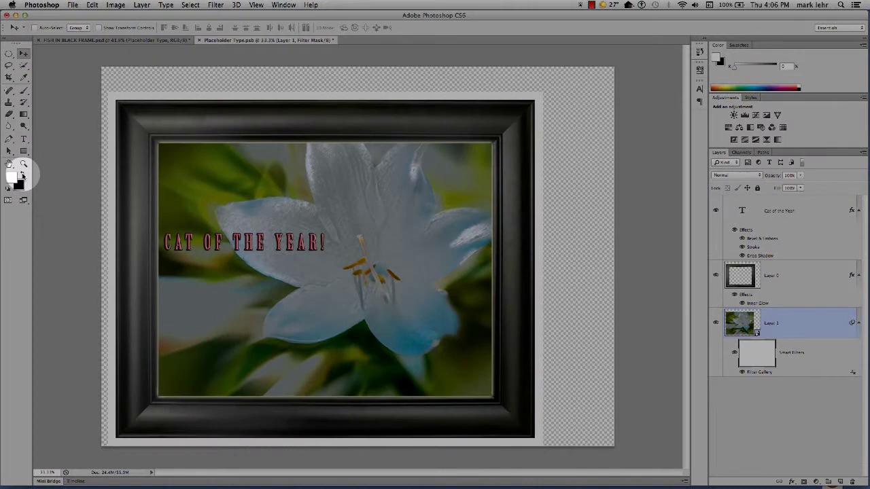
pyautogui.click(23, 176)
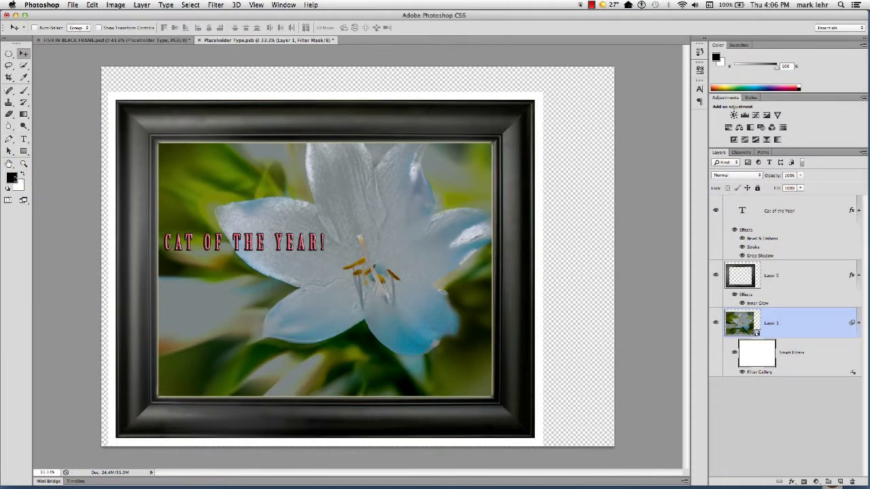
pyautogui.click(24, 91)
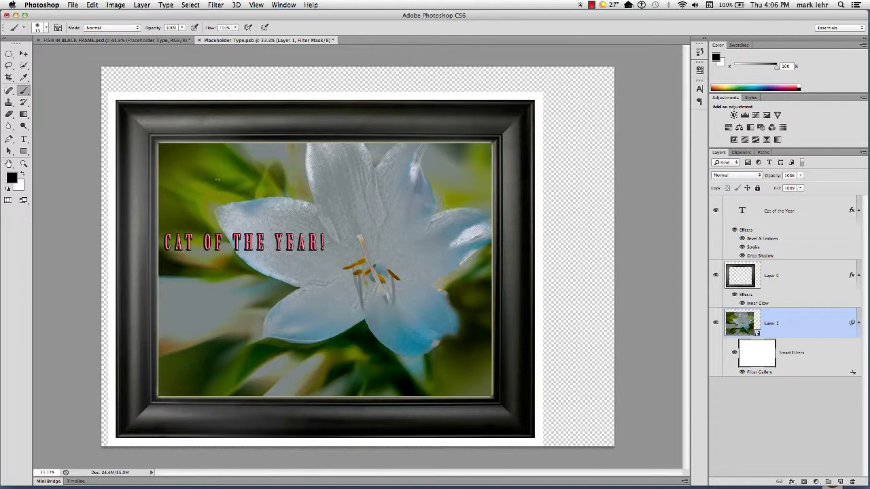
pyautogui.press(']')
pyautogui.press(']')
pyautogui.press(']')
pyautogui.press(']')
pyautogui.press(']')
pyautogui.press(']')
pyautogui.moveTo(383, 272)
pyautogui.mouseDown()
pyautogui.moveTo(363, 280)
pyautogui.moveTo(349, 276)
pyautogui.moveTo(378, 281)
pyautogui.moveTo(390, 267)
pyautogui.moveTo(372, 242)
pyautogui.moveTo(380, 231)
pyautogui.moveTo(364, 238)
pyautogui.moveTo(359, 256)
pyautogui.moveTo(386, 276)
pyautogui.moveTo(395, 263)
pyautogui.moveTo(393, 272)
pyautogui.moveTo(366, 269)
pyautogui.moveTo(387, 267)
pyautogui.moveTo(361, 273)
pyautogui.mouseUp()
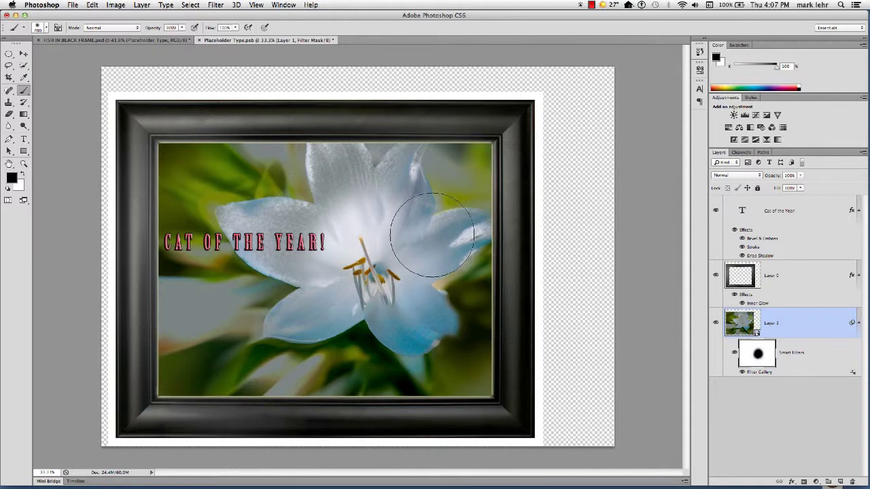
pyautogui.moveTo(424, 212)
pyautogui.mouseDown()
pyautogui.moveTo(380, 191)
pyautogui.moveTo(341, 214)
pyautogui.moveTo(341, 231)
pyautogui.moveTo(363, 201)
pyautogui.moveTo(322, 197)
pyautogui.moveTo(345, 200)
pyautogui.moveTo(306, 226)
pyautogui.moveTo(299, 219)
pyautogui.moveTo(263, 232)
pyautogui.moveTo(329, 244)
pyautogui.moveTo(333, 290)
pyautogui.moveTo(299, 310)
pyautogui.moveTo(397, 275)
pyautogui.moveTo(402, 317)
pyautogui.moveTo(412, 313)
pyautogui.moveTo(414, 261)
pyautogui.moveTo(454, 236)
pyautogui.moveTo(378, 237)
pyautogui.mouseUp()
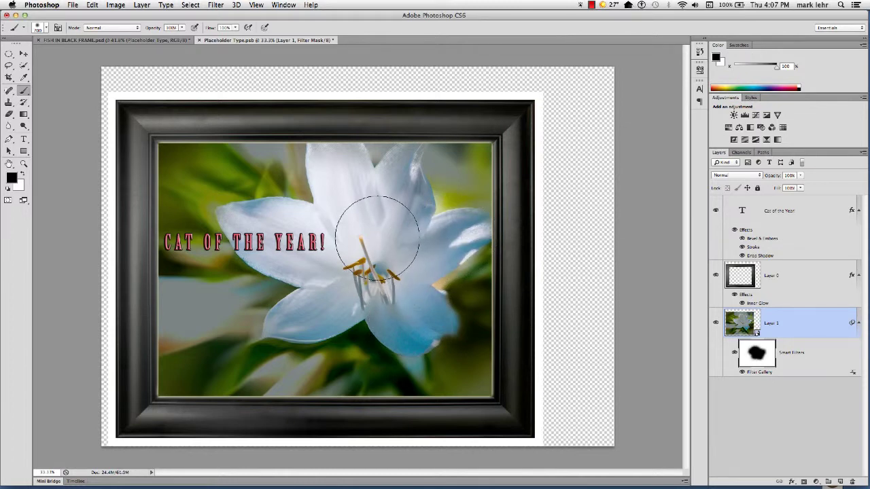
pyautogui.doubleClick(756, 332)
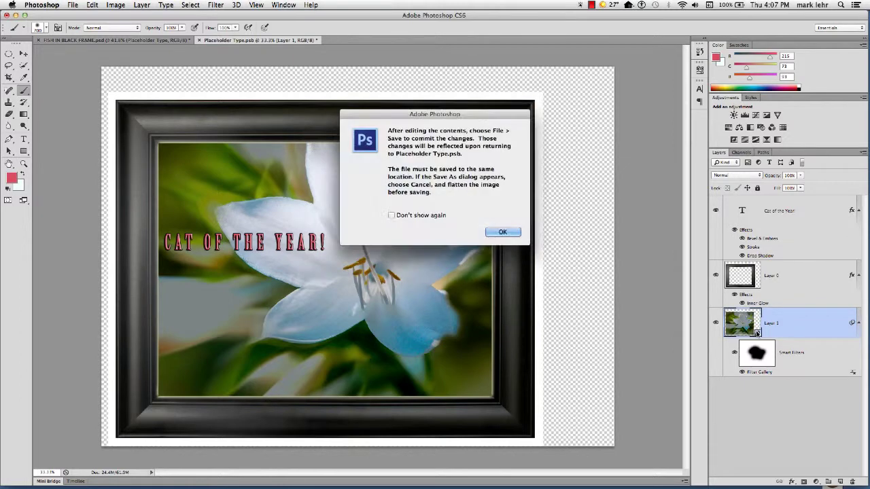
pyautogui.click(497, 232)
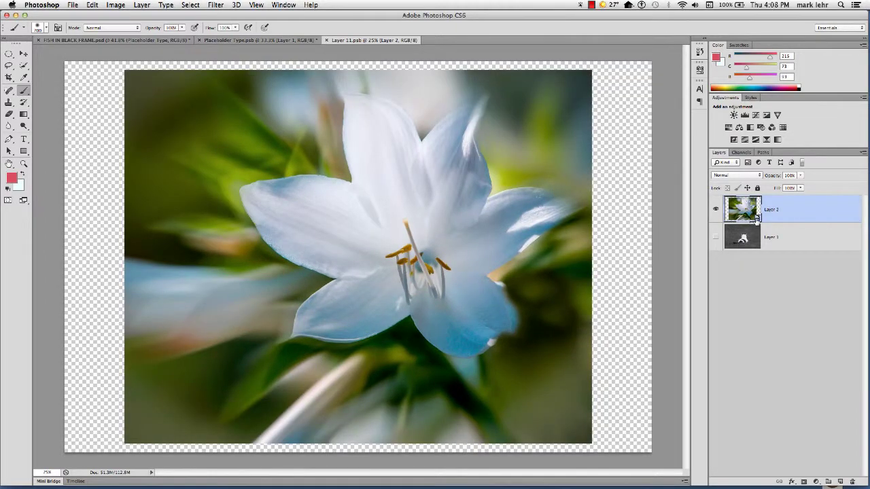
pyautogui.doubleClick(757, 216)
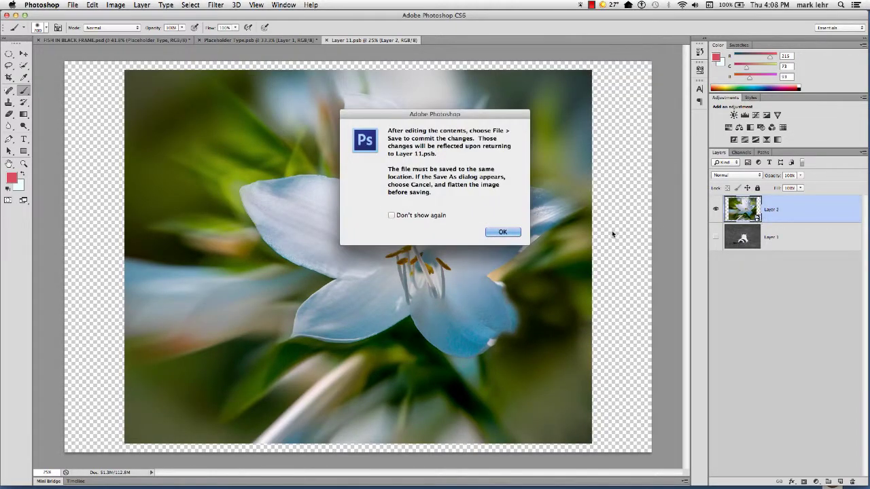
pyautogui.click(501, 233)
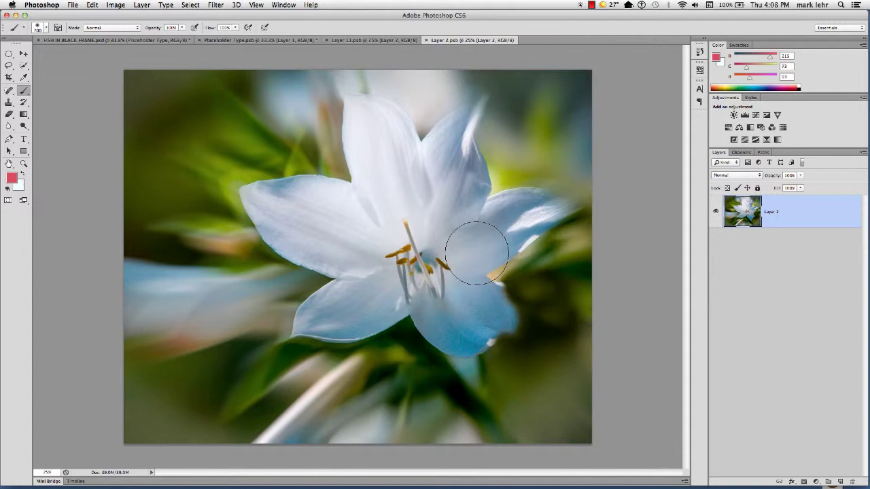
pyautogui.press('super+w')
pyautogui.press('super+s')
pyautogui.press('super+w')
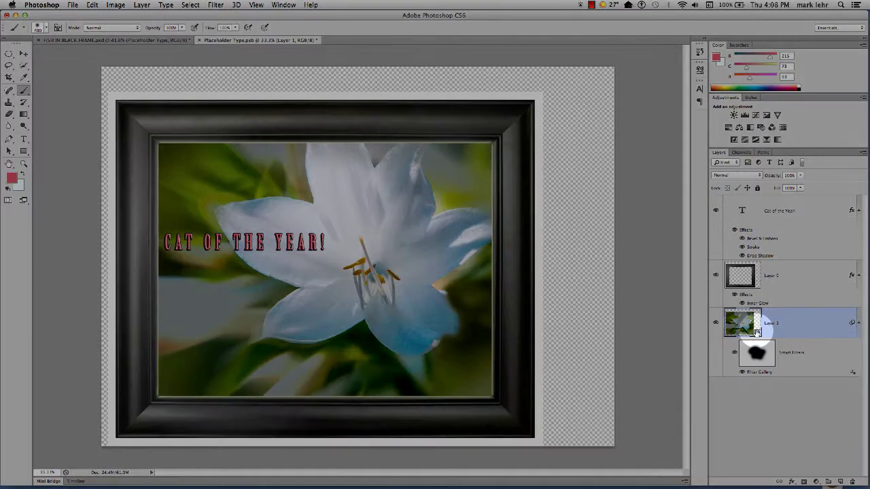
# Step: Open Layer 1's smart object contents, then open _MG_6180.jpg as a new document
pyautogui.doubleClick(758, 331)
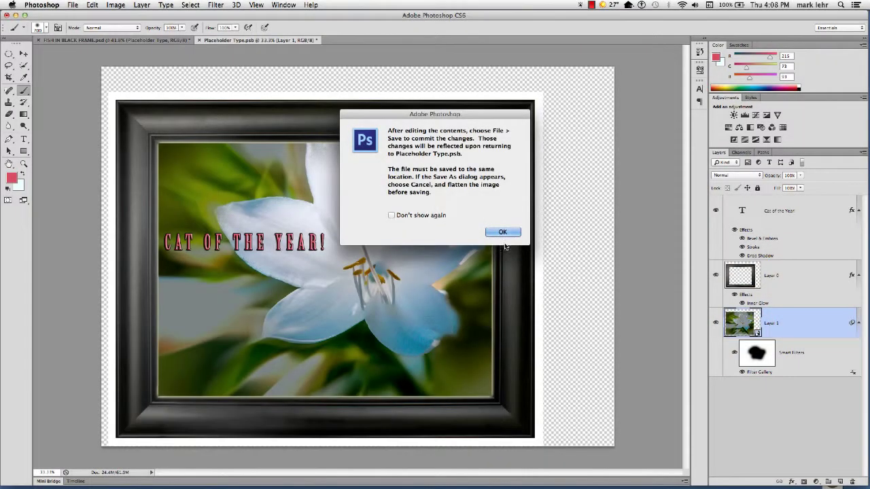
pyautogui.click(507, 234)
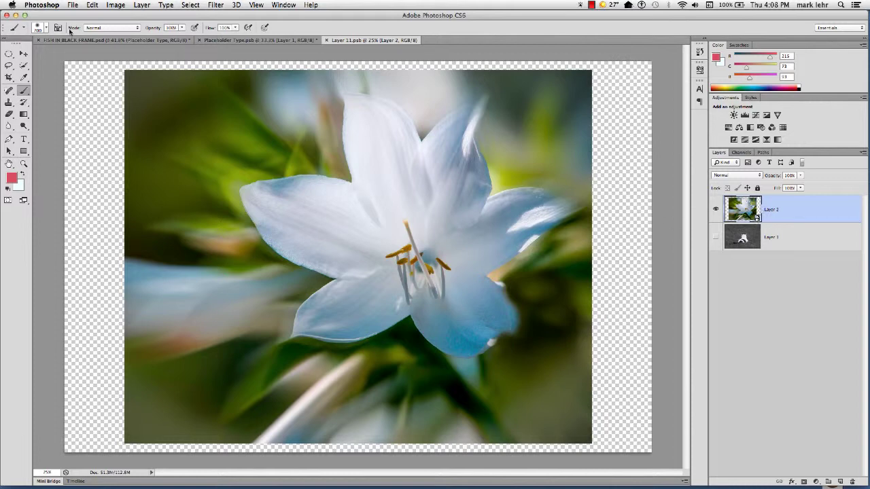
pyautogui.click(72, 5)
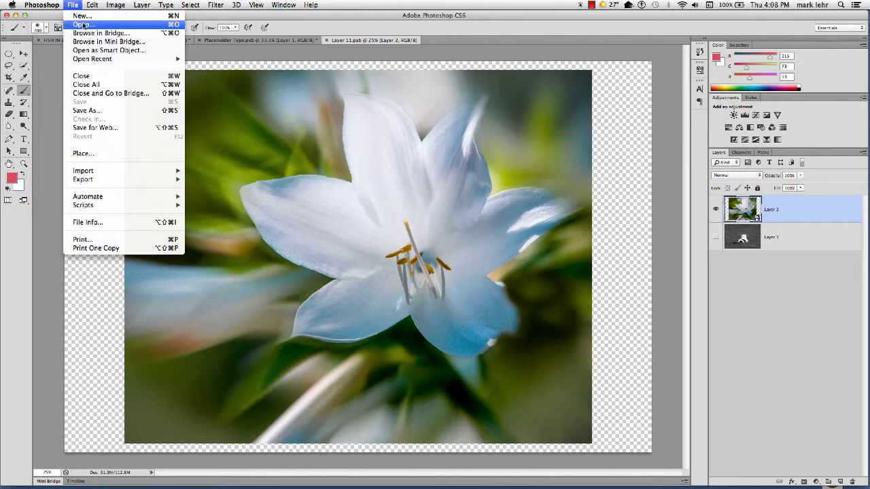
pyautogui.click(85, 25)
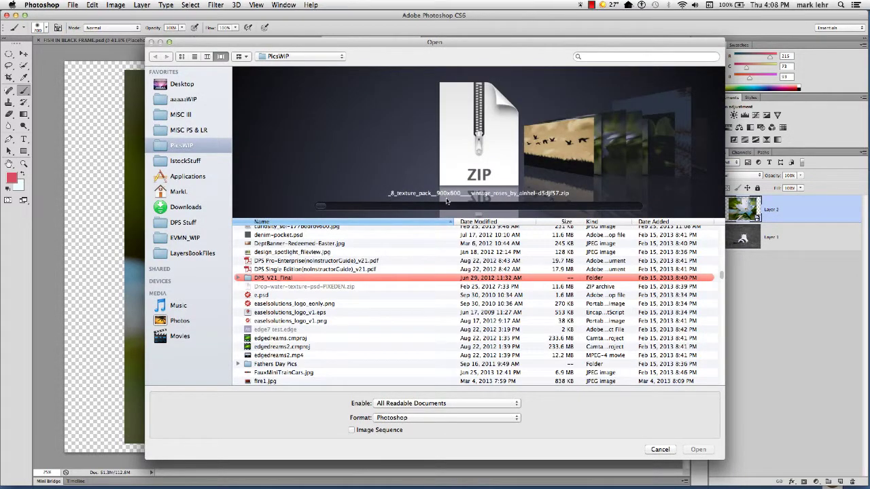
pyautogui.click(446, 207)
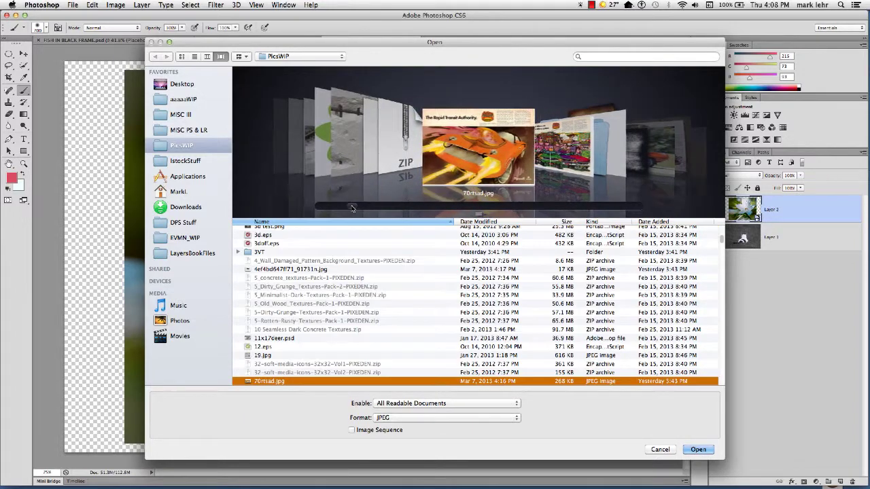
pyautogui.moveTo(349, 204); pyautogui.dragTo(325, 209)
pyautogui.click(554, 147)
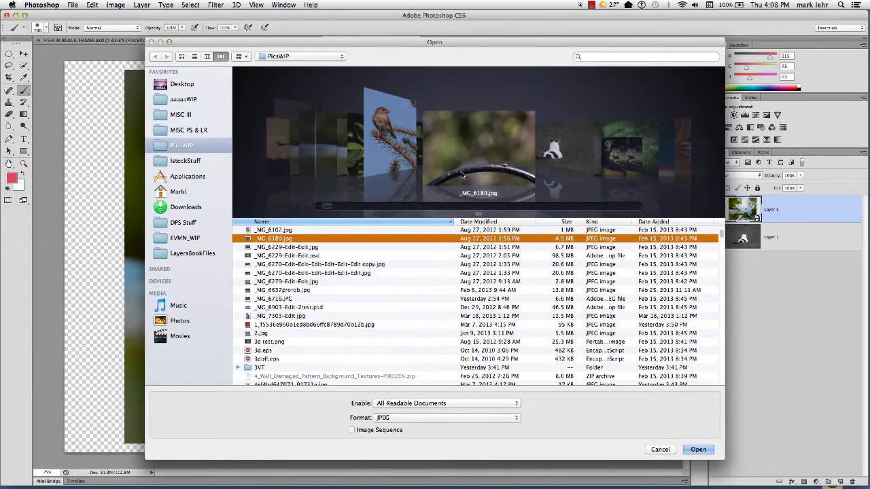
pyautogui.doubleClick(473, 156)
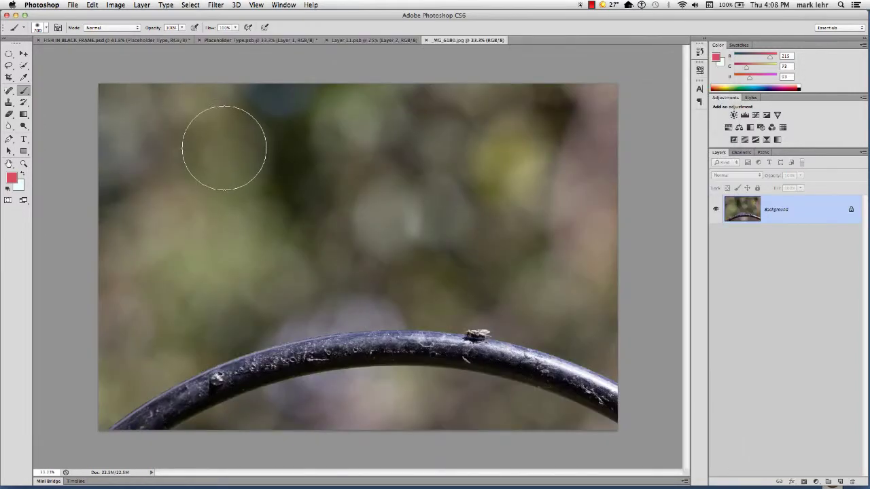
# Step: Copy the whole fly-on-branch photo into Layer 11.psb and convert its Layer 3 to a smart object
pyautogui.press('super+a')
pyautogui.press('super+w')
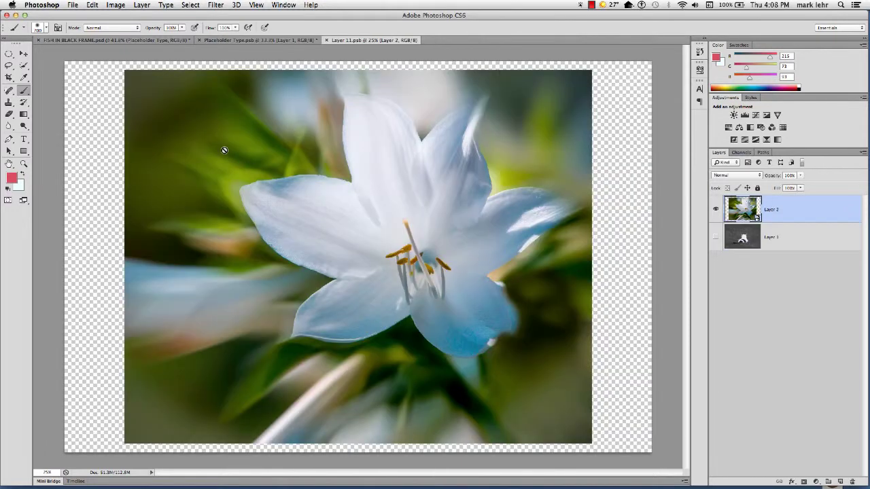
pyautogui.press('super+v')
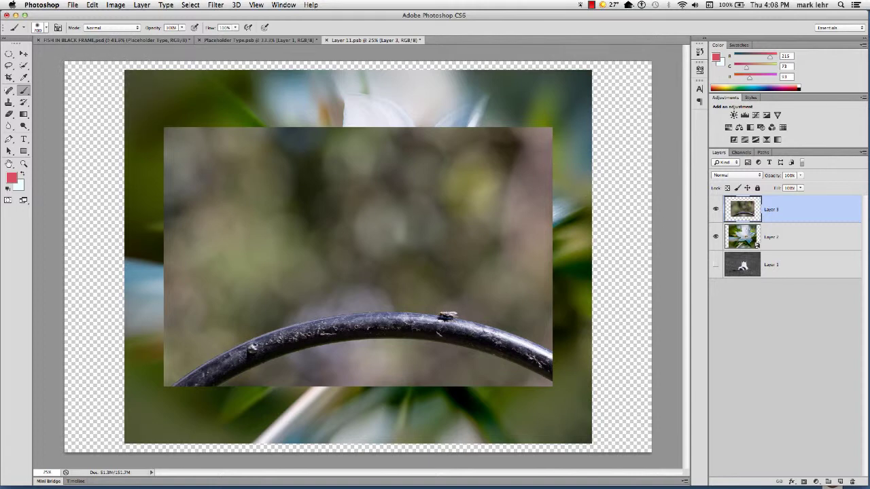
pyautogui.rightClick(795, 210)
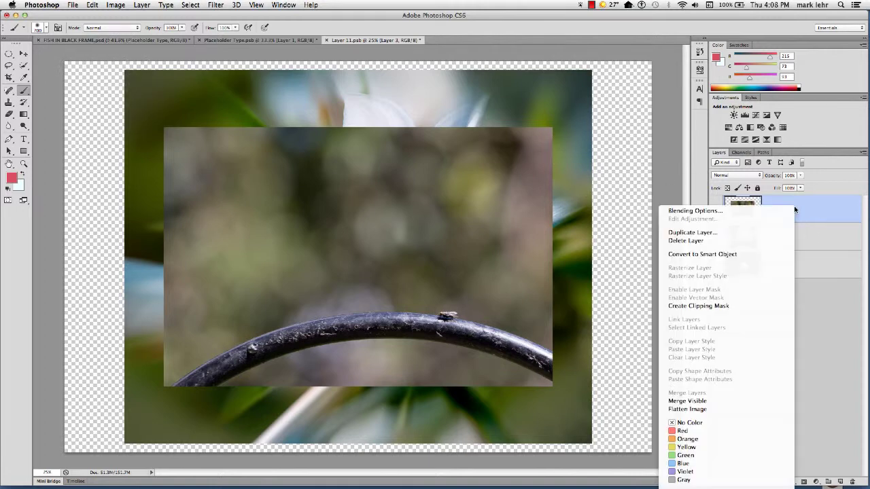
pyautogui.click(750, 255)
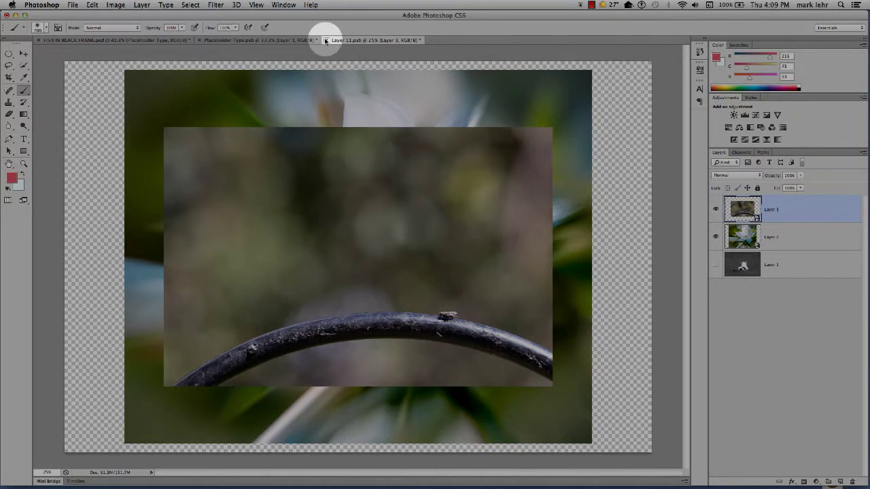
# Step: Save and close Layer 11.psb, then save and close Placeholder Type.psb
pyautogui.click(325, 41)
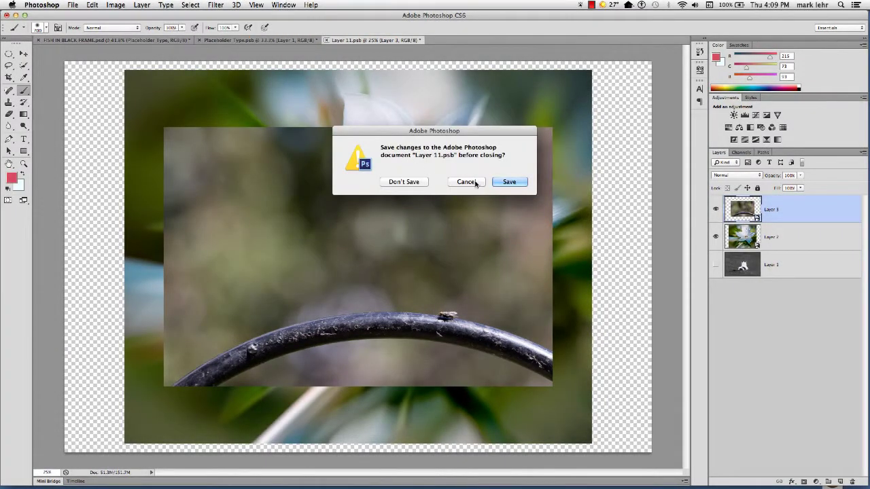
pyautogui.click(510, 182)
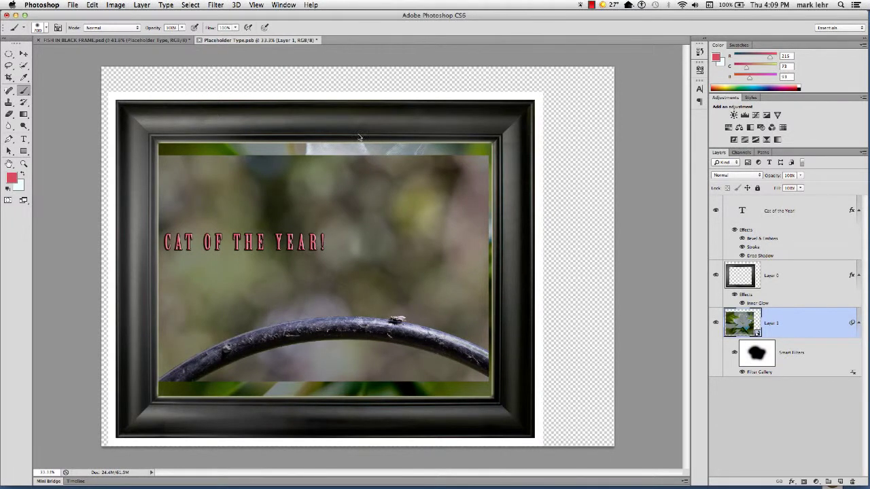
pyautogui.click(518, 185)
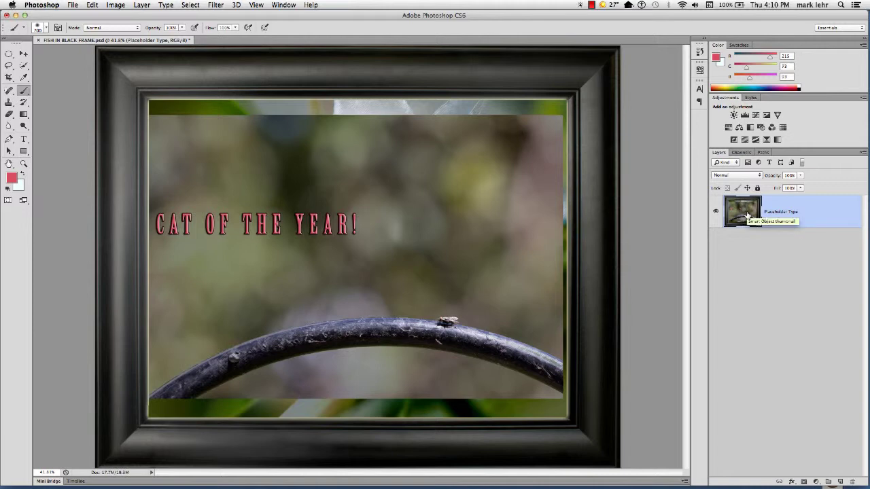
# Step: Reopen the Placeholder Type smart object, then its nested Layer 11 contents
pyautogui.doubleClick(758, 224)
pyautogui.click(513, 236)
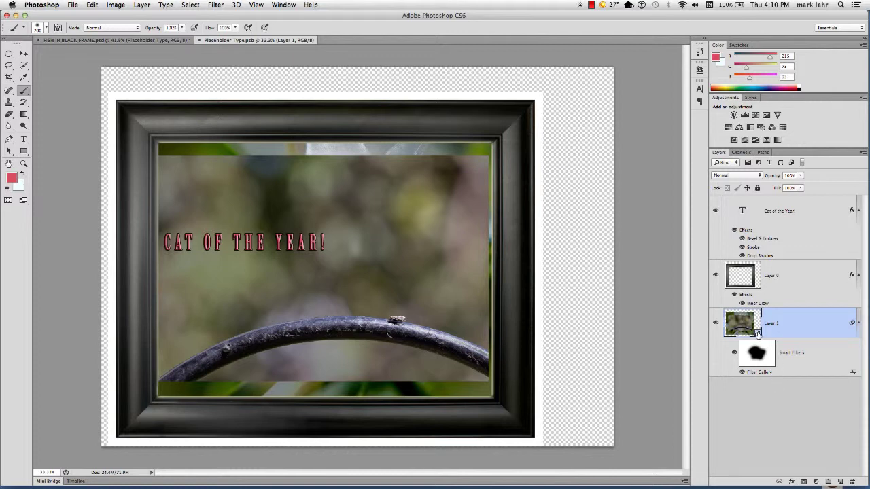
pyautogui.doubleClick(758, 331)
pyautogui.click(504, 232)
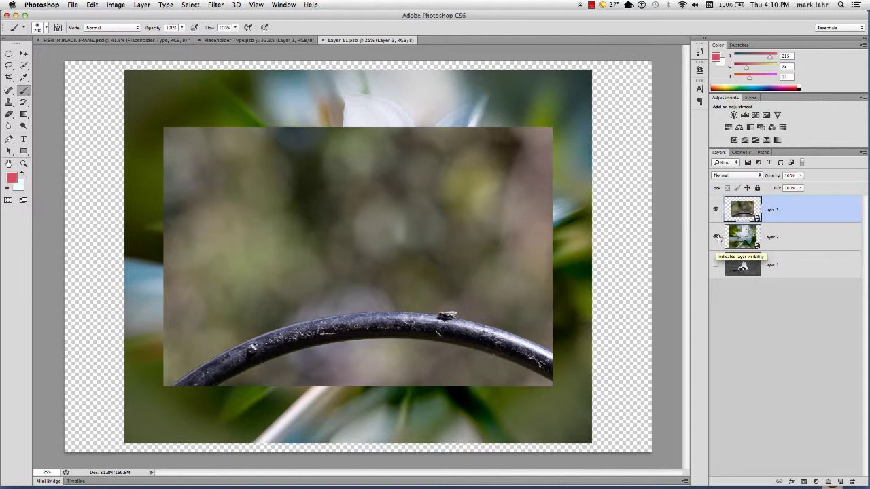
# Step: Hide the flower (Layer 2) and branch (Layer 3) layers and show the grayscale cat Layer 1
pyautogui.click(716, 238)
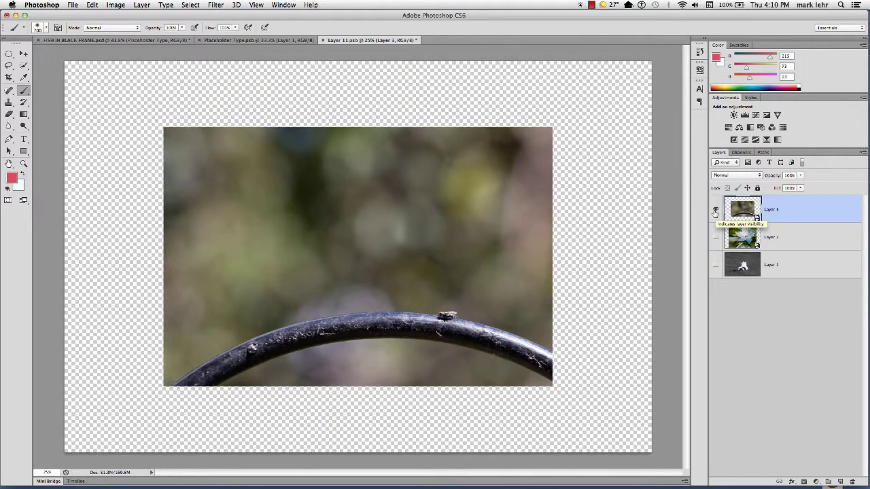
pyautogui.click(716, 209)
pyautogui.click(715, 266)
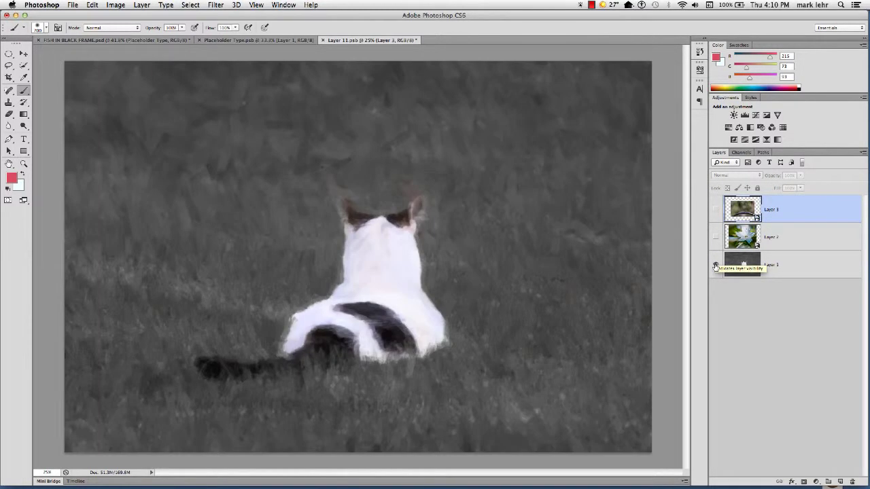
# Step: Save and close Layer 11.psb, then save and close Placeholder Type.psb
pyautogui.click(324, 40)
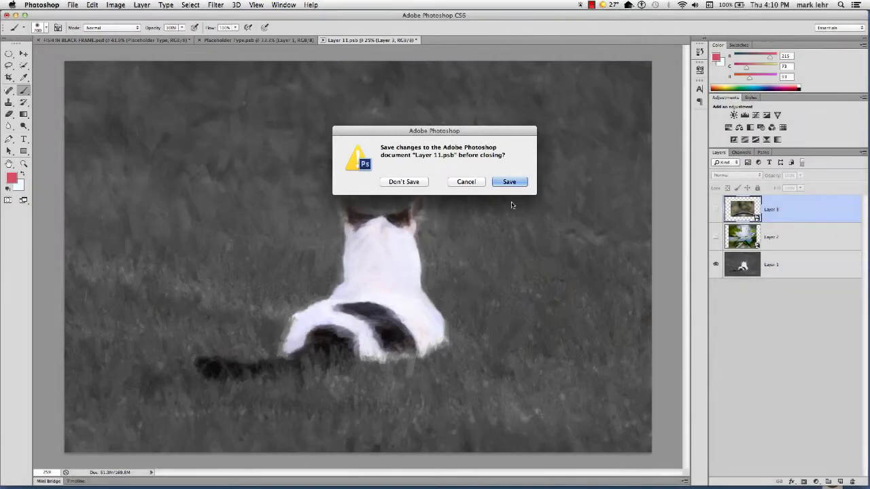
pyautogui.click(510, 182)
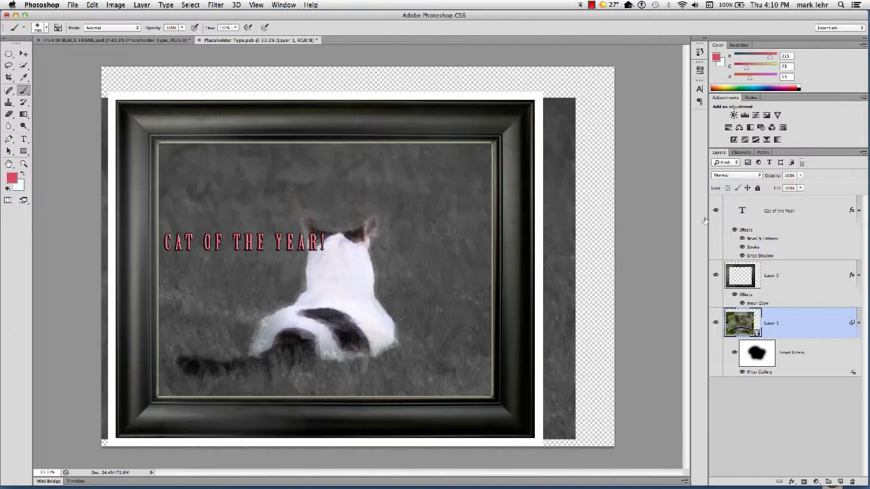
pyautogui.moveTo(544, 145)
pyautogui.mouseDown()
pyautogui.moveTo(548, 130)
pyautogui.moveTo(551, 223)
pyautogui.moveTo(573, 246)
pyautogui.moveTo(541, 372)
pyautogui.mouseUp()
pyautogui.click(263, 30)
pyautogui.moveTo(262, 30); pyautogui.dragTo(200, 43)
pyautogui.click(199, 41)
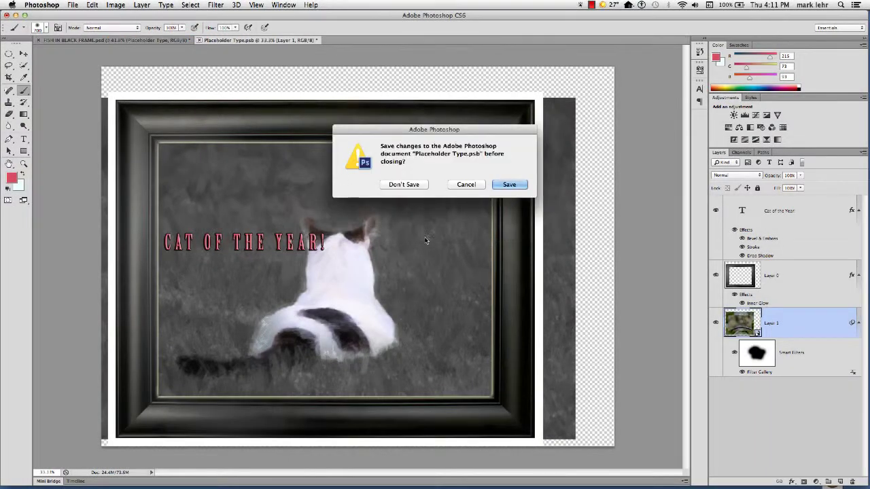
pyautogui.click(510, 184)
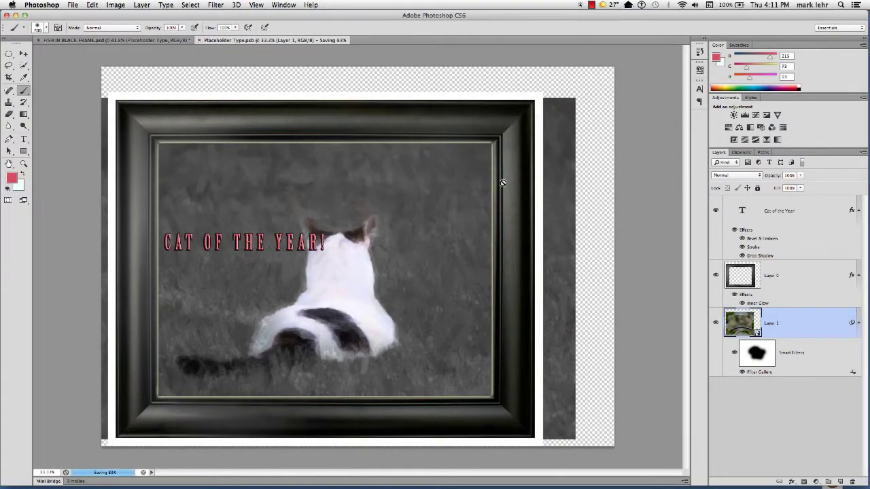